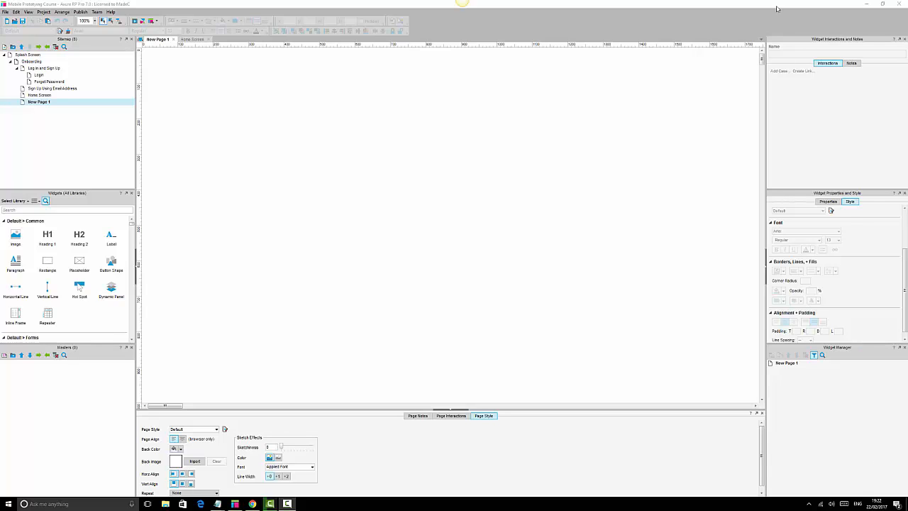
Place a square rectangle about 300 × 300 on the canvas.
drag(155, 52, 756, 403)
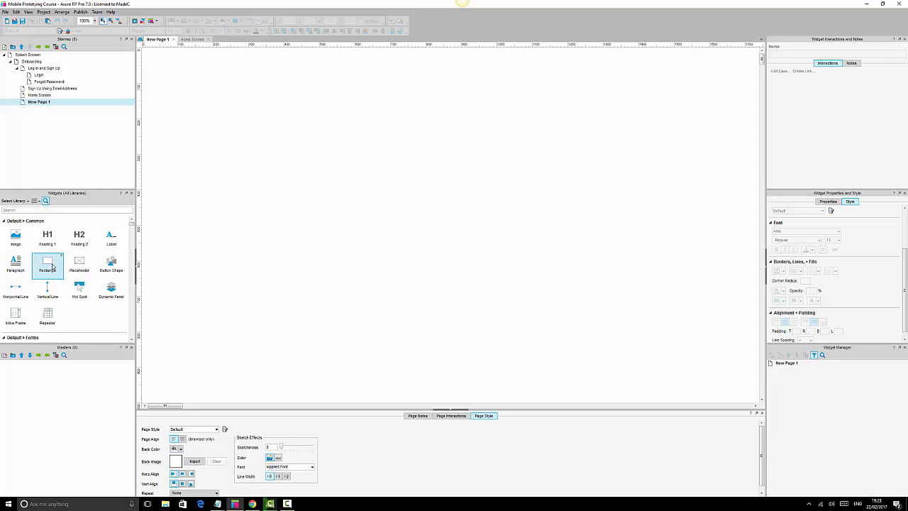
drag(46, 266, 189, 108)
drag(258, 140, 322, 238)
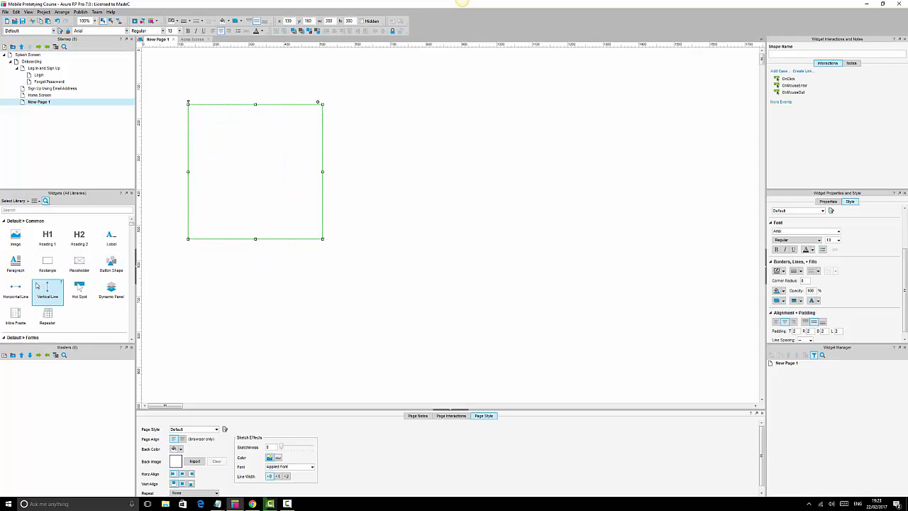
Add a Heading 2 in the rectangle's upper half and a button shape near its bottom.
drag(80, 237, 255, 152)
drag(110, 262, 254, 232)
click(503, 240)
click(224, 217)
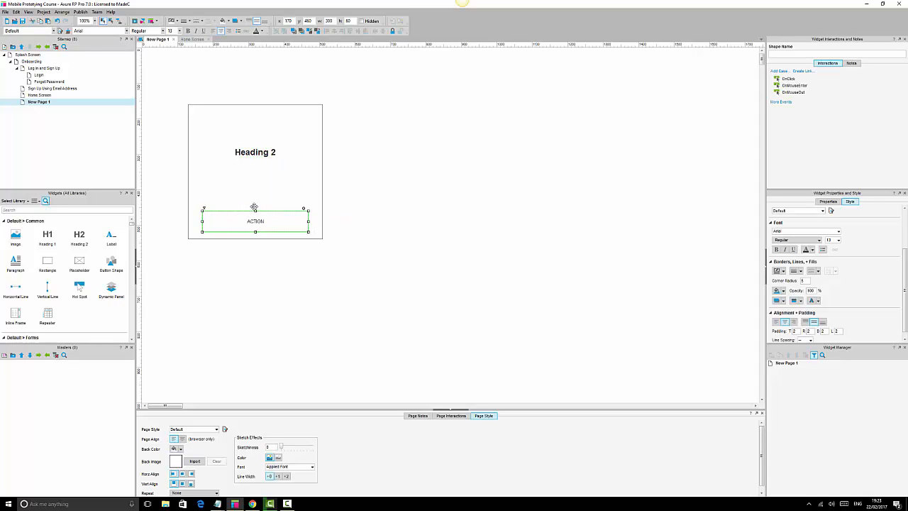
click(259, 152)
drag(276, 157, 301, 168)
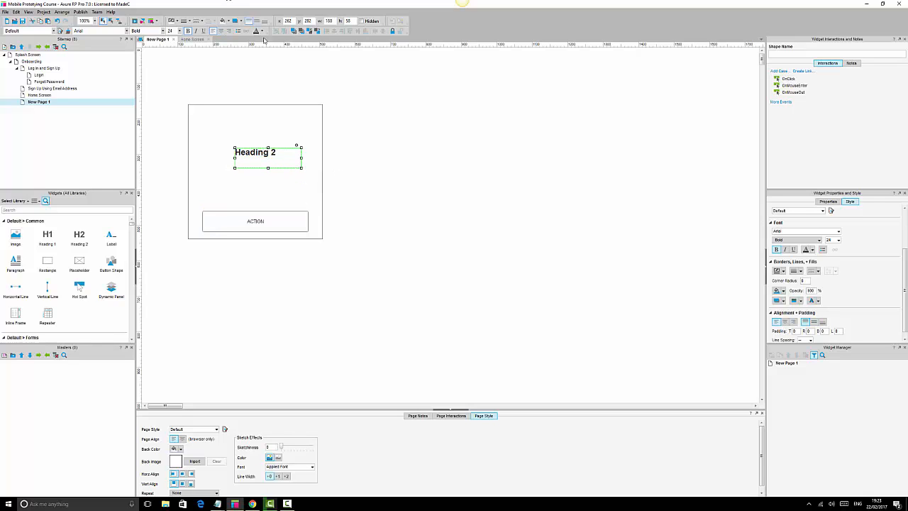
click(477, 225)
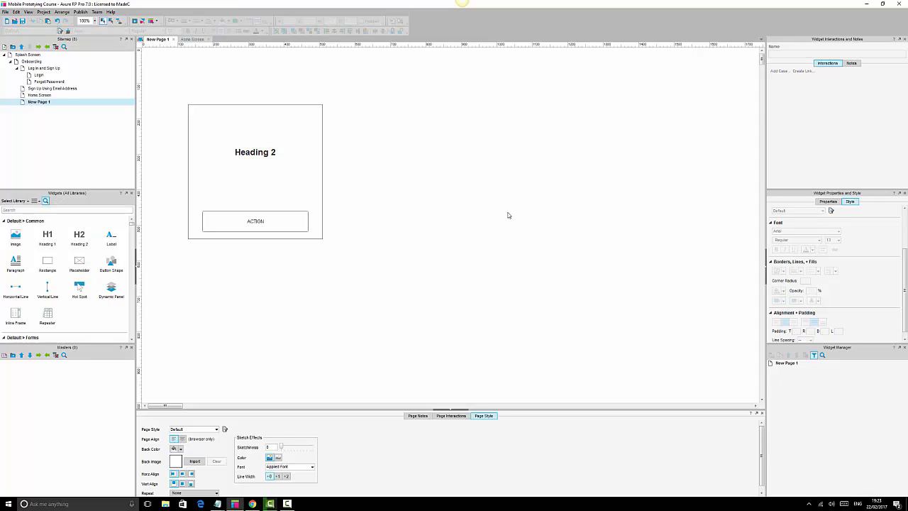
Duplicate the whole card with its heading and button, placing the copy to its right.
drag(44, 263, 448, 106)
key(Delete)
drag(165, 83, 378, 252)
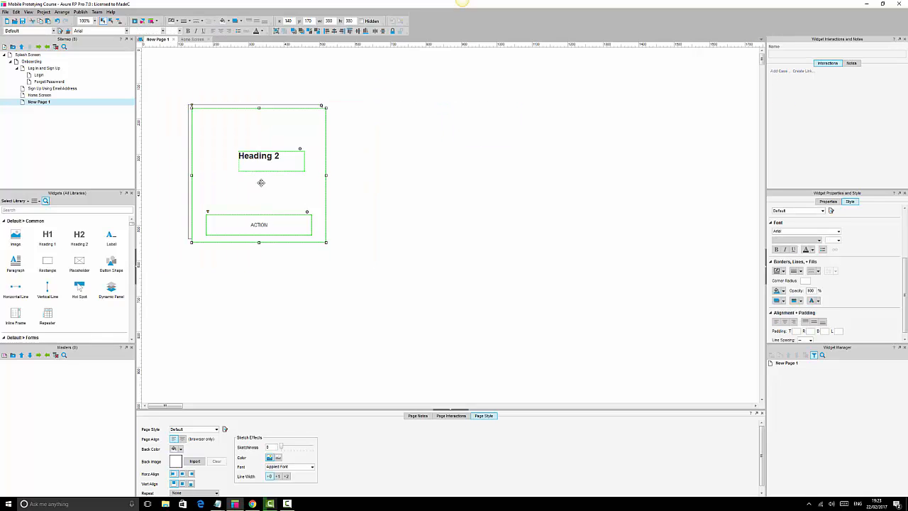
drag(250, 156, 514, 151)
click(515, 151)
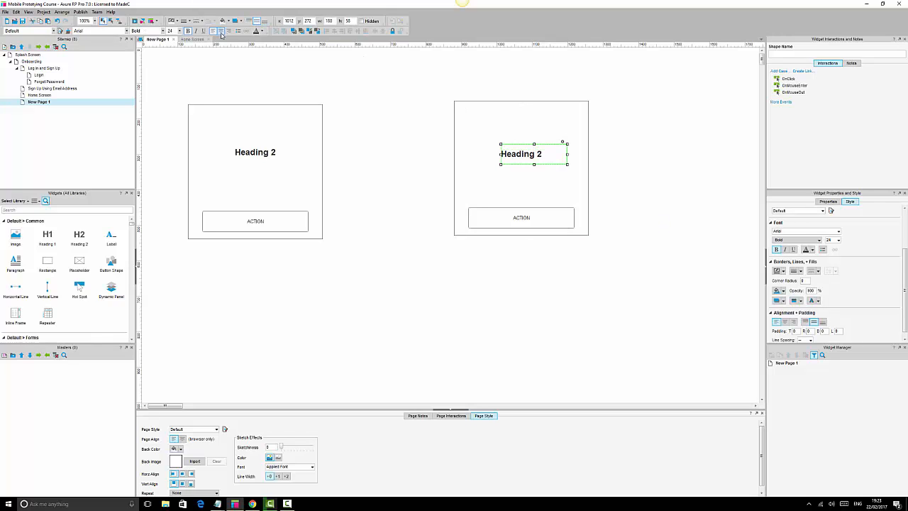
Center the copied heading's text, then center-align the heading with the button and group them.
click(220, 31)
click(548, 215)
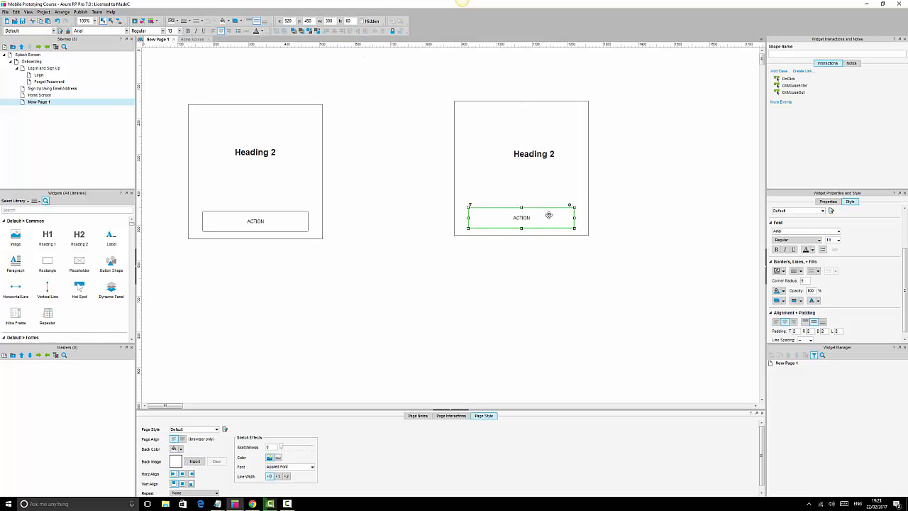
ctrl+click(537, 154)
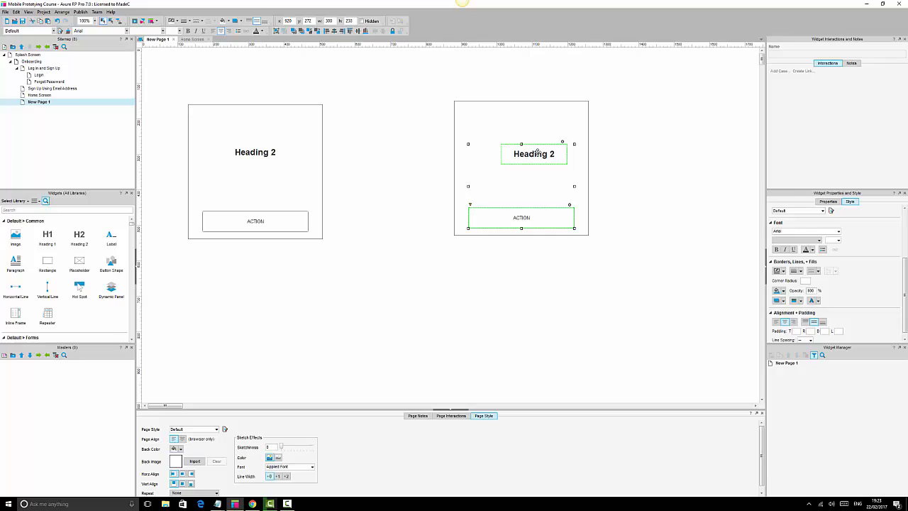
click(334, 32)
click(276, 31)
Align the heading-and-button group to the middle of the copied card's rectangle.
click(569, 124)
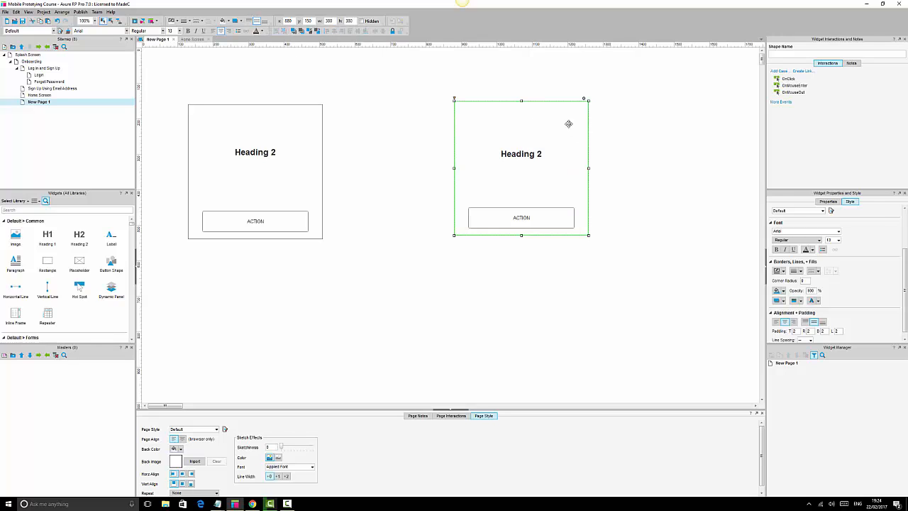
ctrl+click(536, 155)
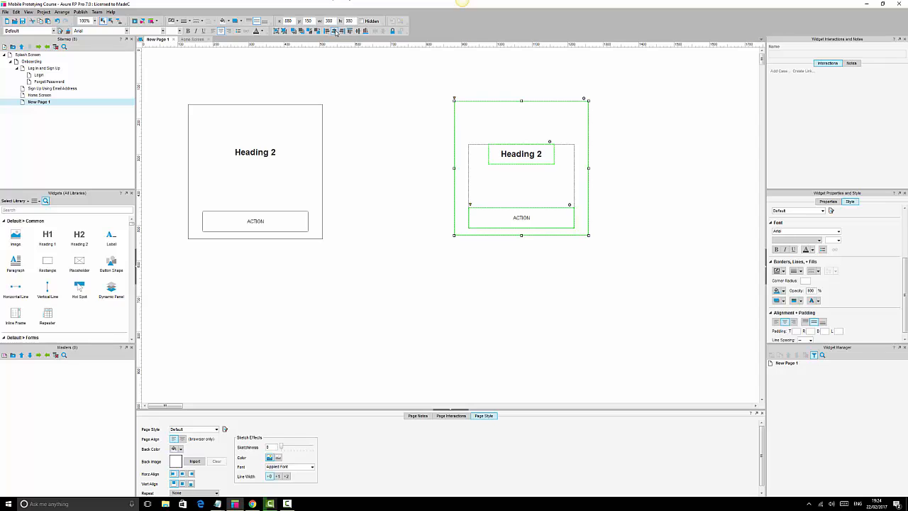
click(357, 31)
click(627, 148)
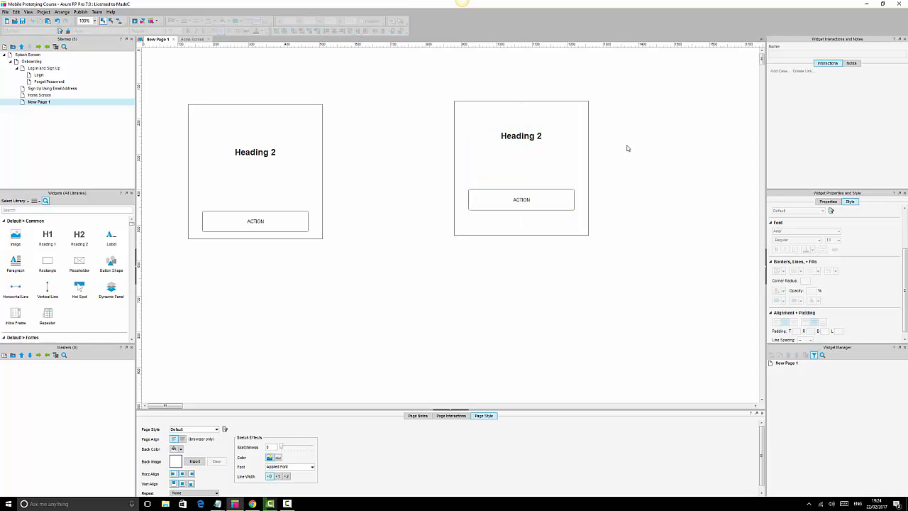
click(261, 151)
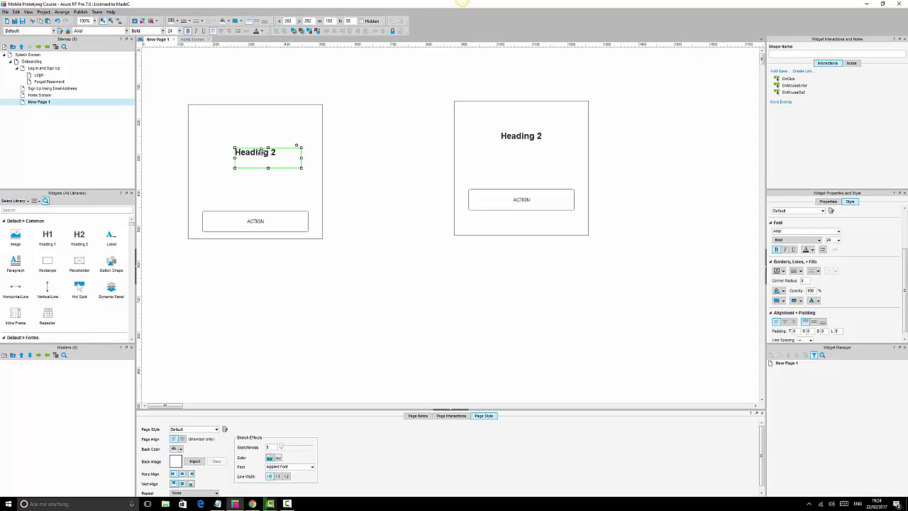
click(270, 220)
click(265, 156)
click(261, 212)
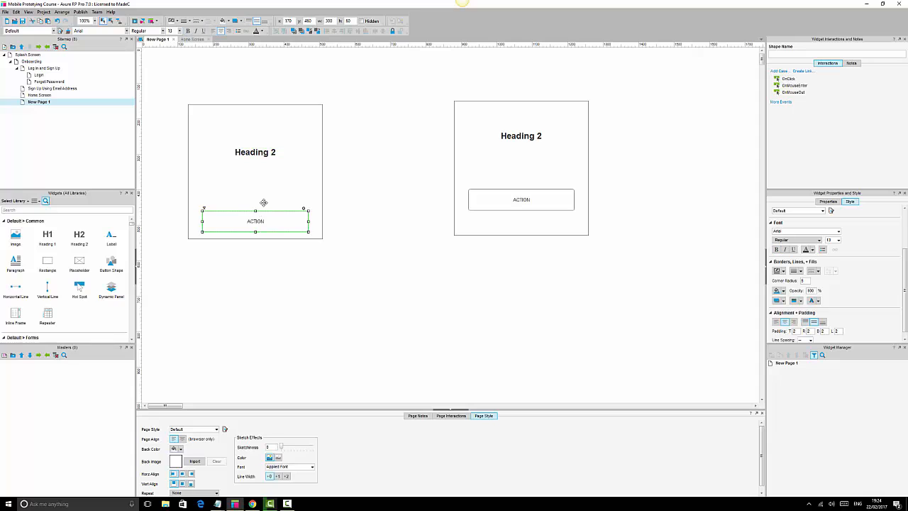
click(270, 151)
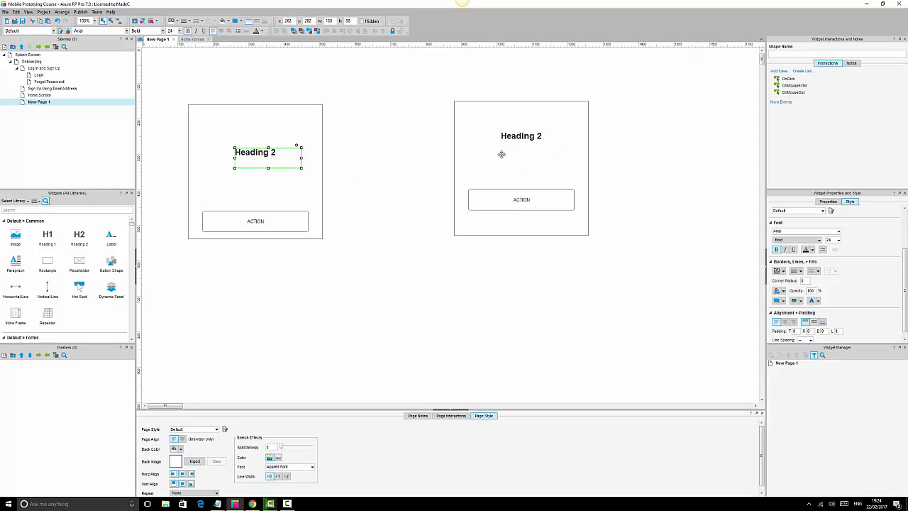
drag(433, 77, 635, 262)
click(634, 262)
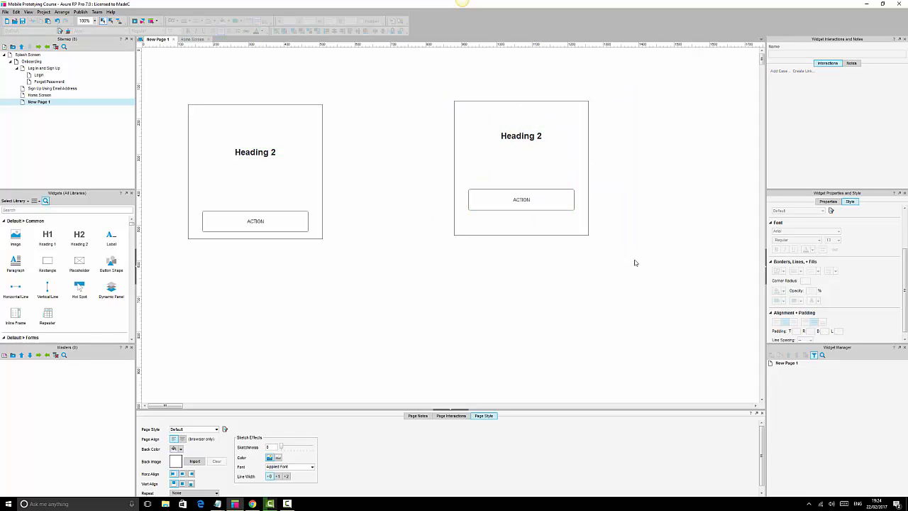
Center the original card's heading text horizontally and vertically within its box.
click(253, 153)
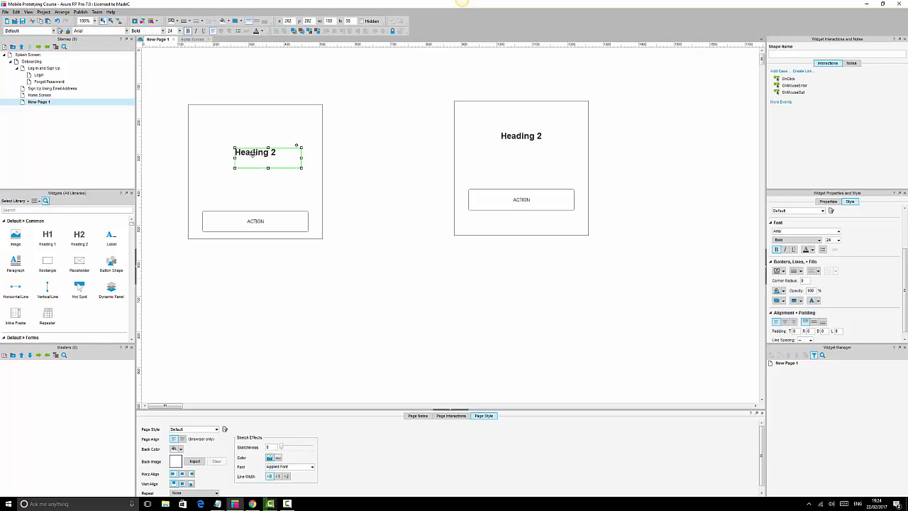
click(221, 32)
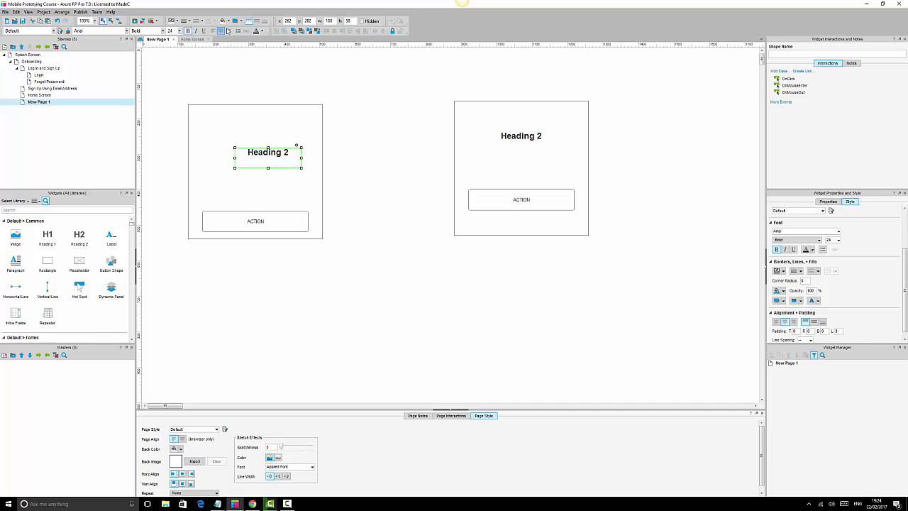
click(257, 22)
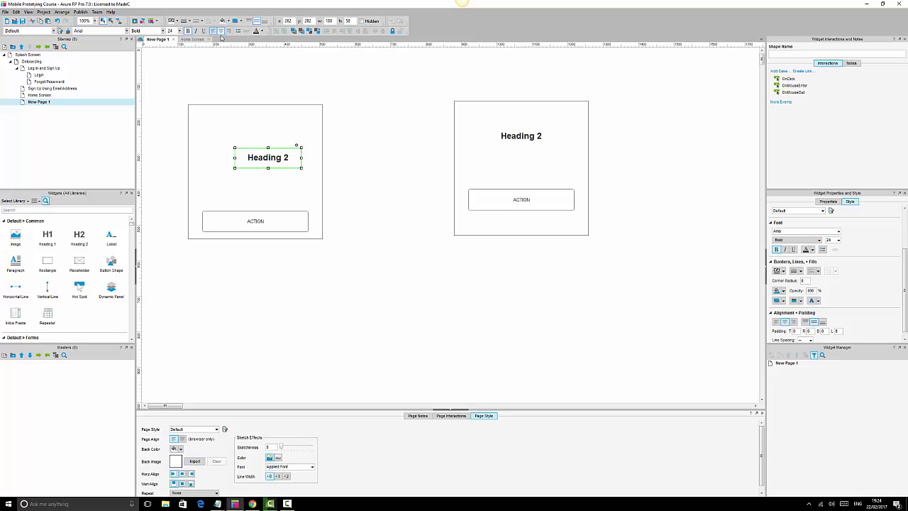
click(355, 161)
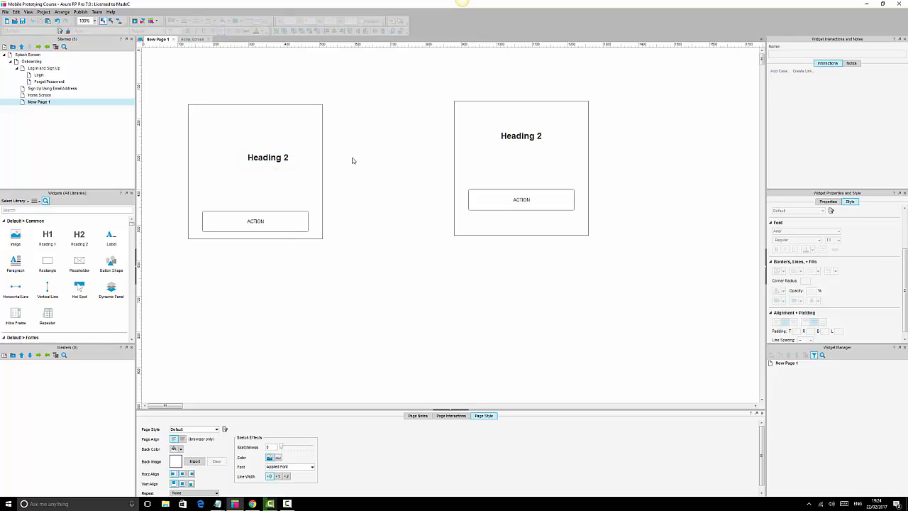
click(310, 112)
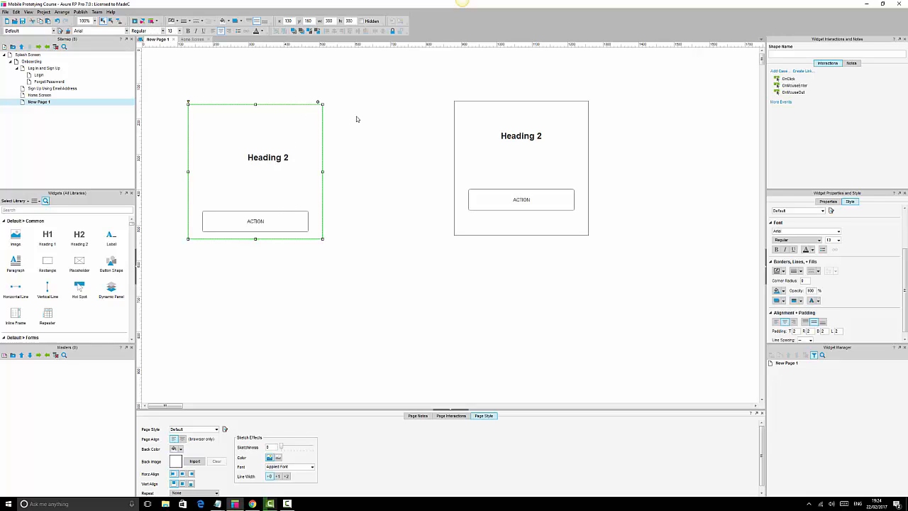
click(357, 117)
click(303, 111)
click(350, 119)
click(301, 119)
click(378, 126)
click(279, 127)
click(355, 135)
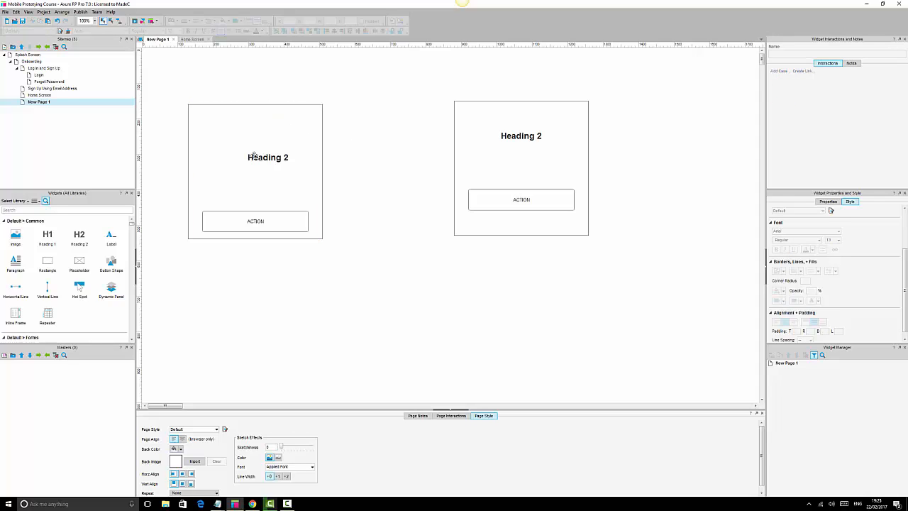
click(267, 159)
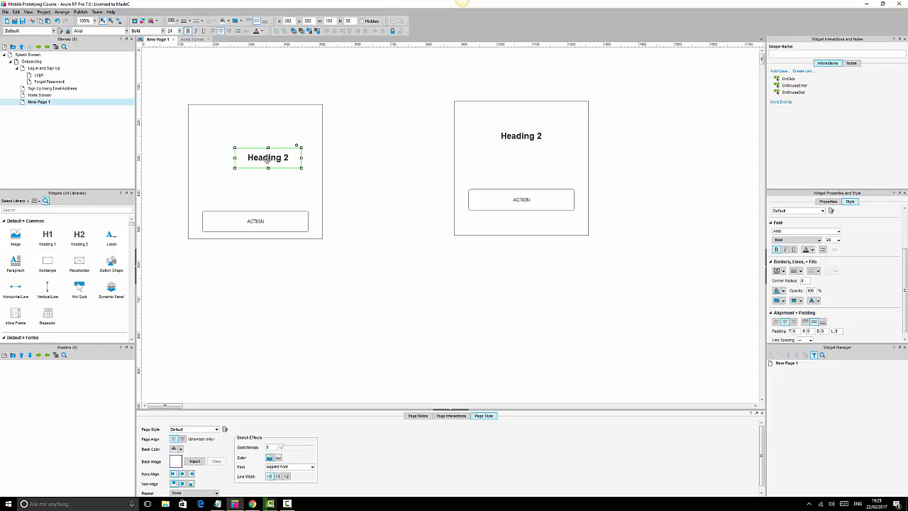
click(277, 216)
click(309, 136)
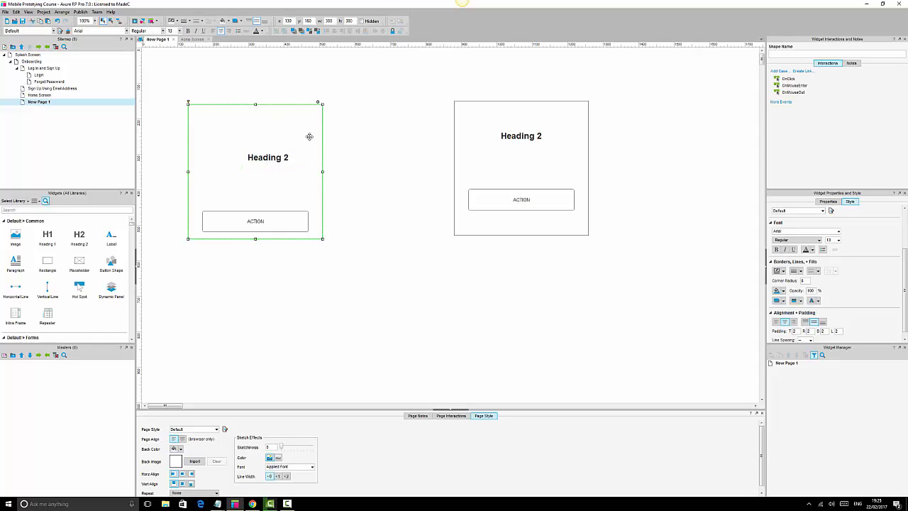
Bring the original card's rectangle to the front and send it back behind its contents.
click(293, 31)
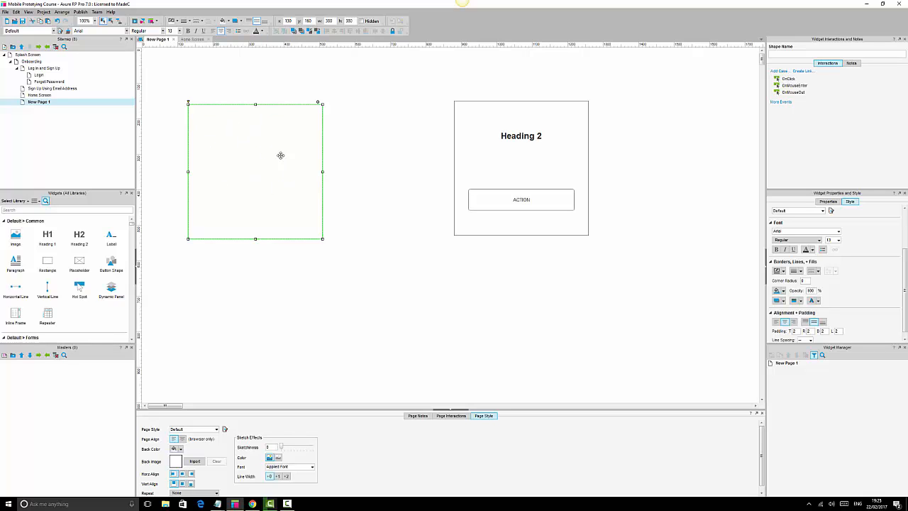
click(301, 32)
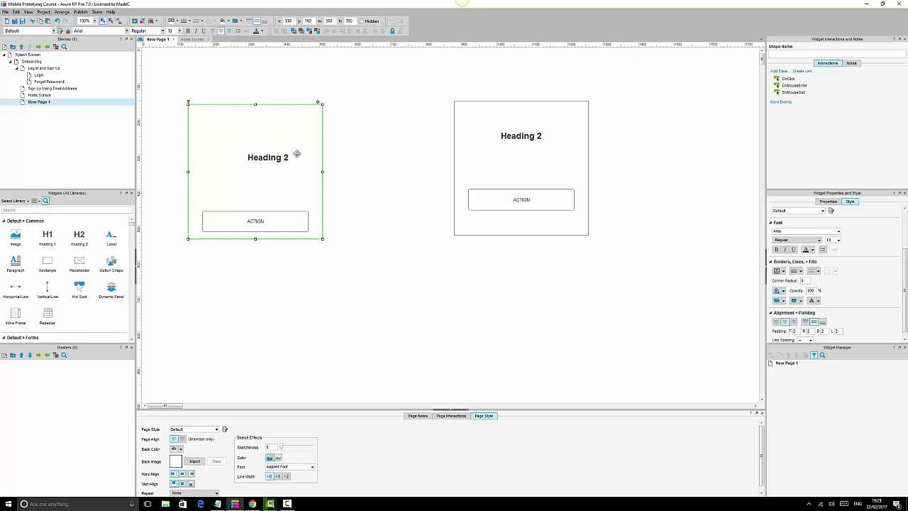
click(367, 134)
Center-align the original heading horizontally with the card's rectangle.
click(313, 111)
click(270, 157)
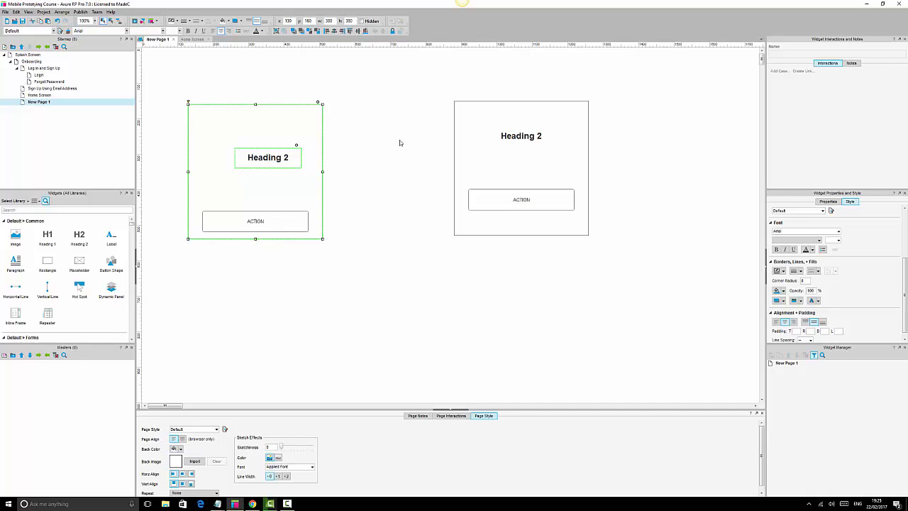
click(335, 31)
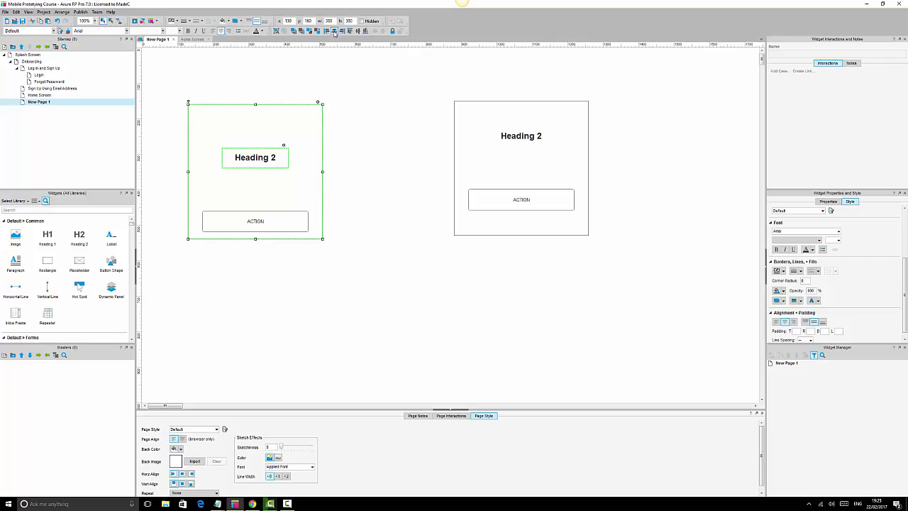
click(378, 184)
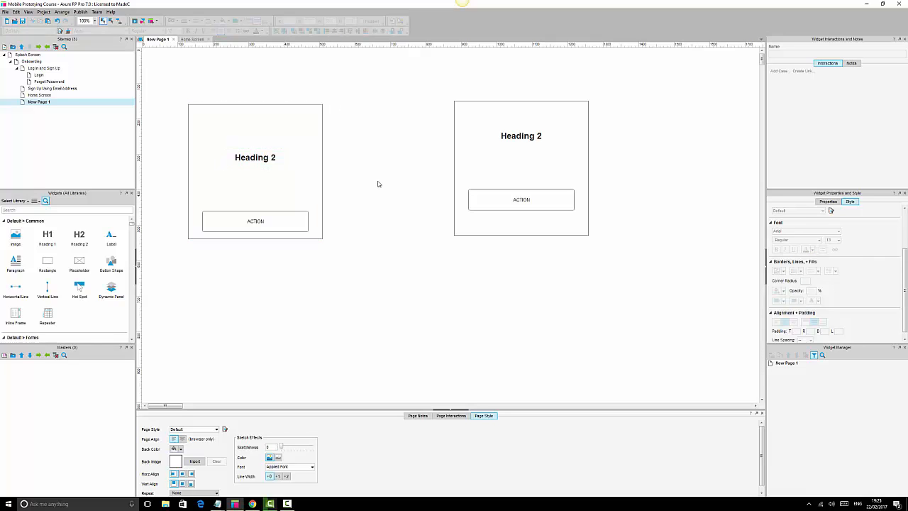
Center-align the original card's button horizontally with the rectangle.
click(280, 222)
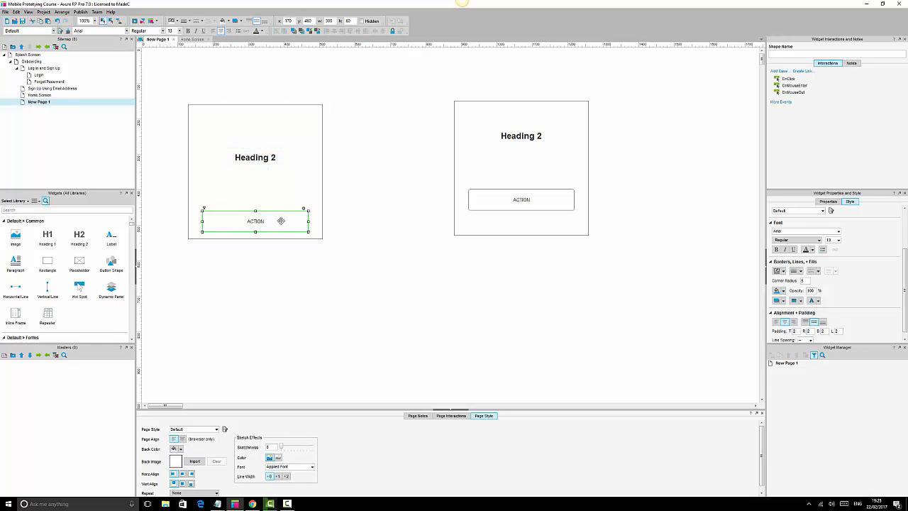
click(311, 175)
click(359, 172)
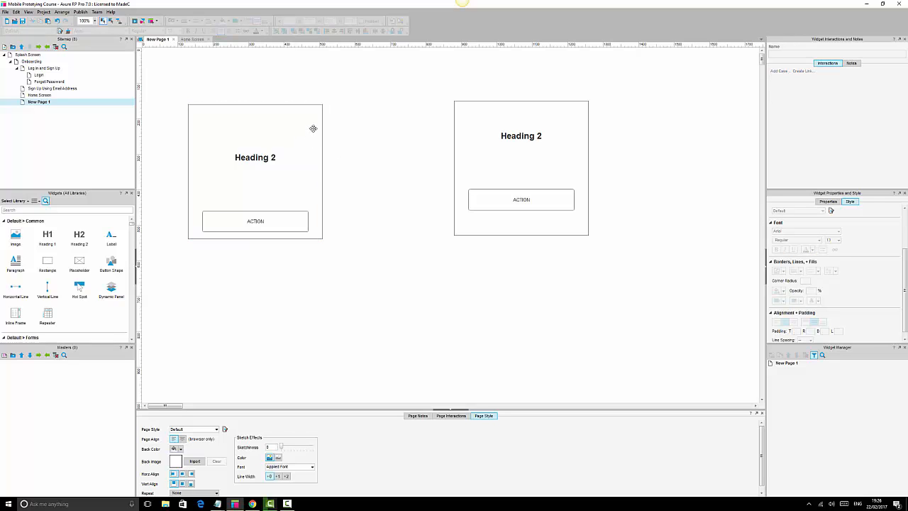
click(313, 129)
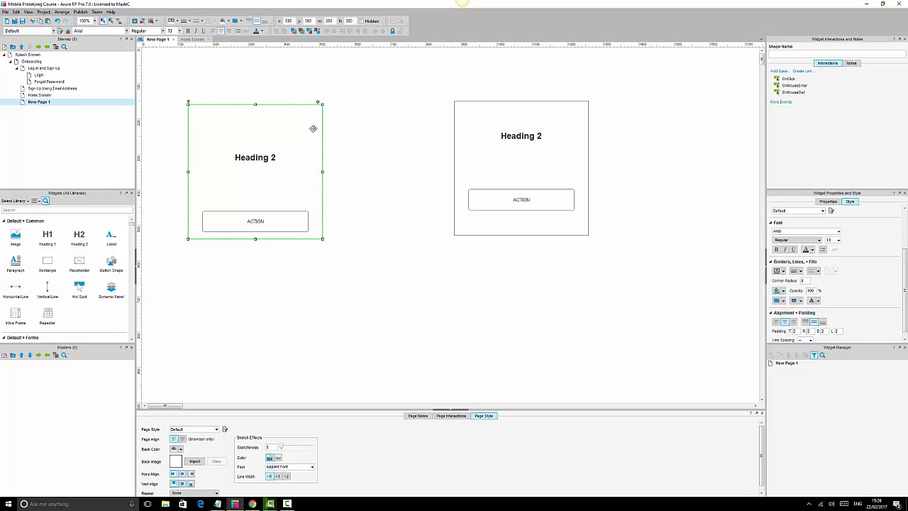
click(291, 226)
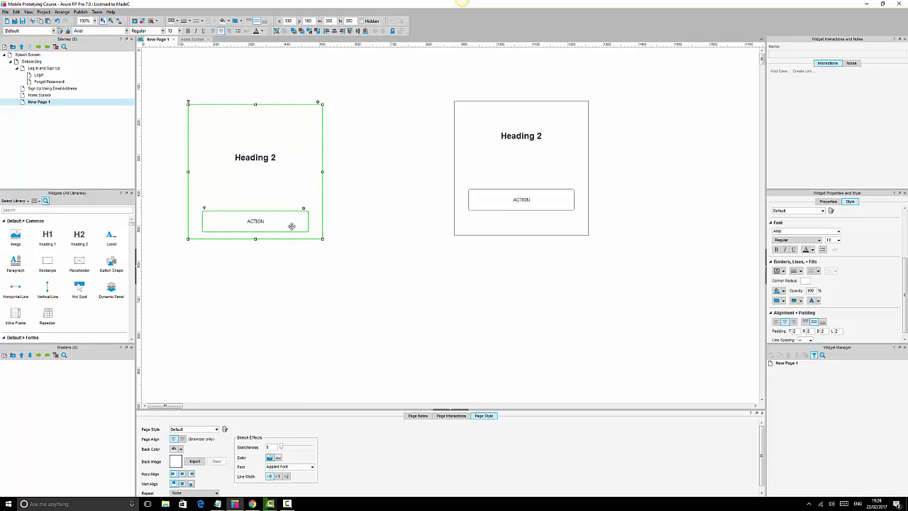
click(335, 32)
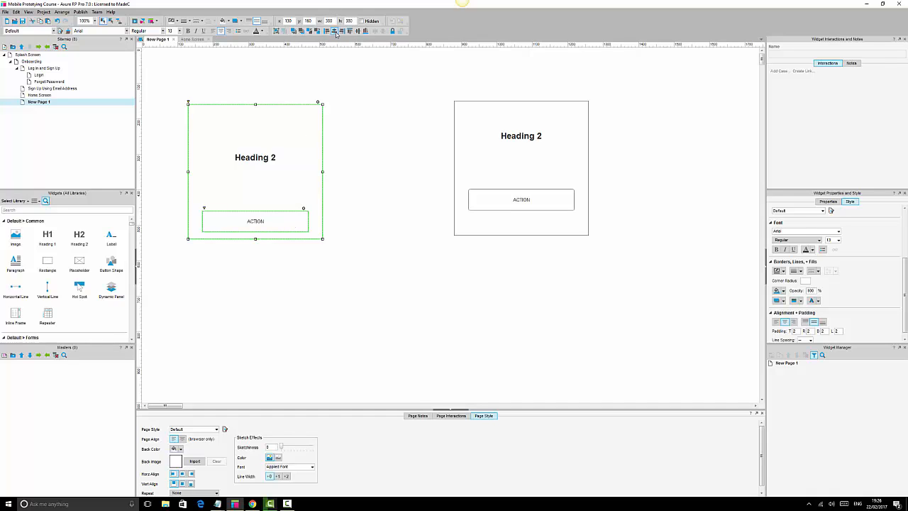
click(347, 212)
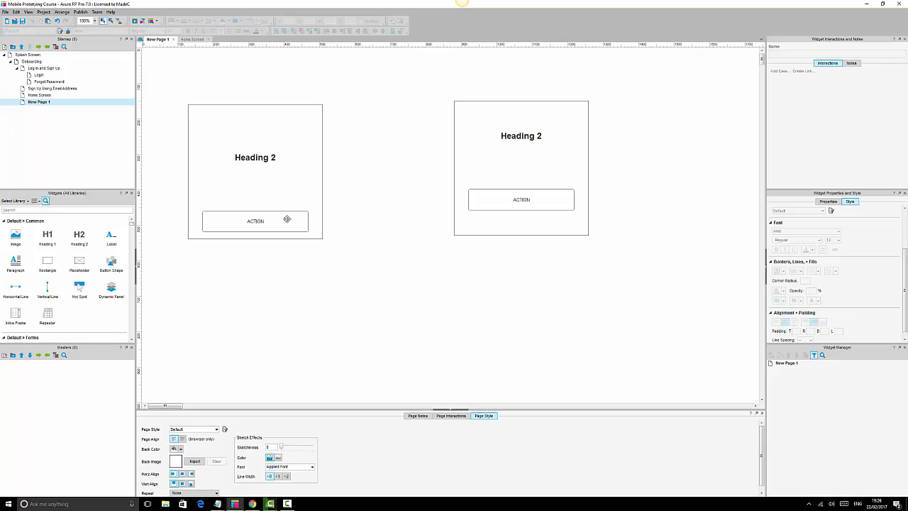
click(255, 160)
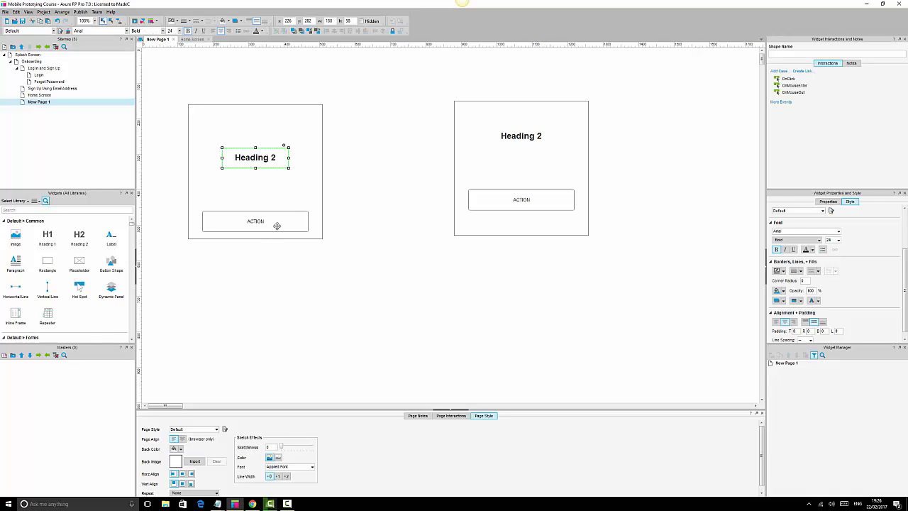
click(277, 225)
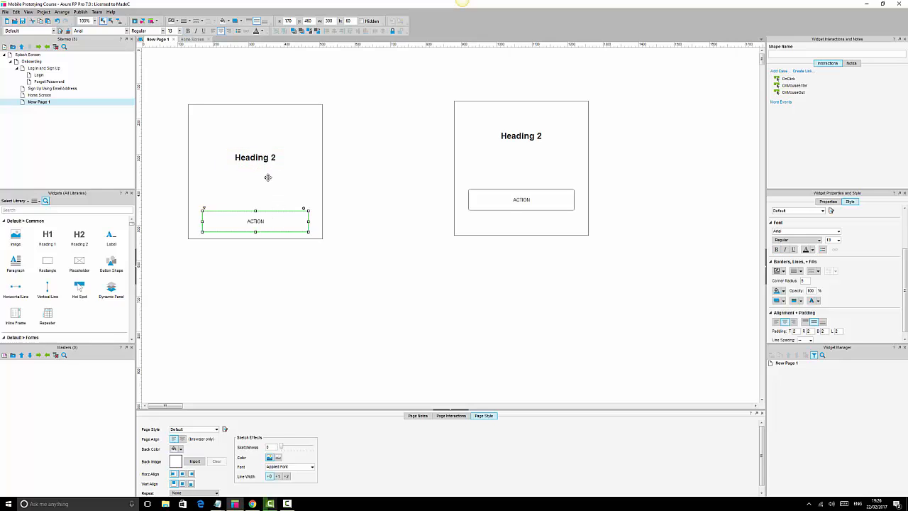
click(382, 161)
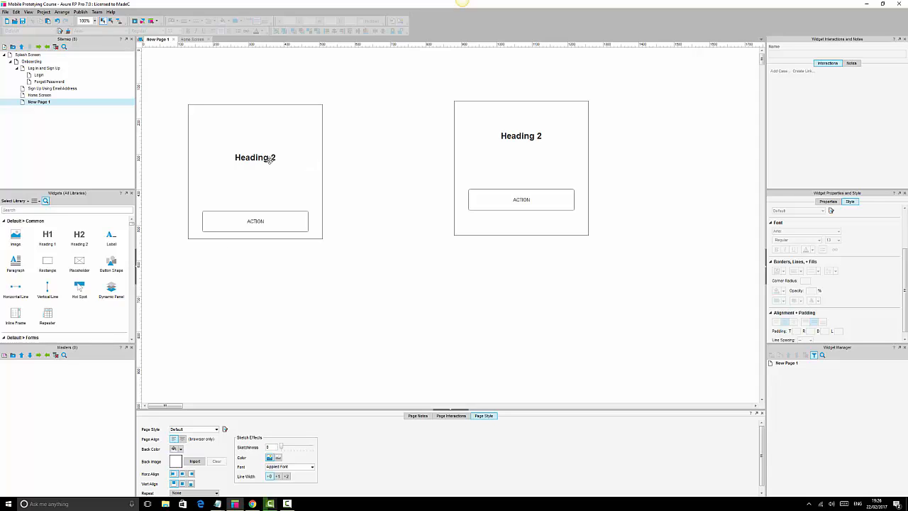
click(315, 135)
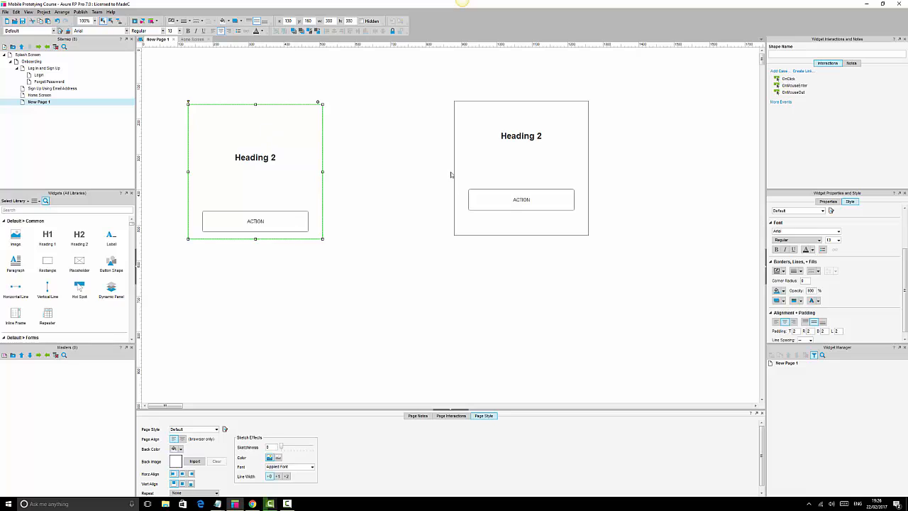
click(367, 153)
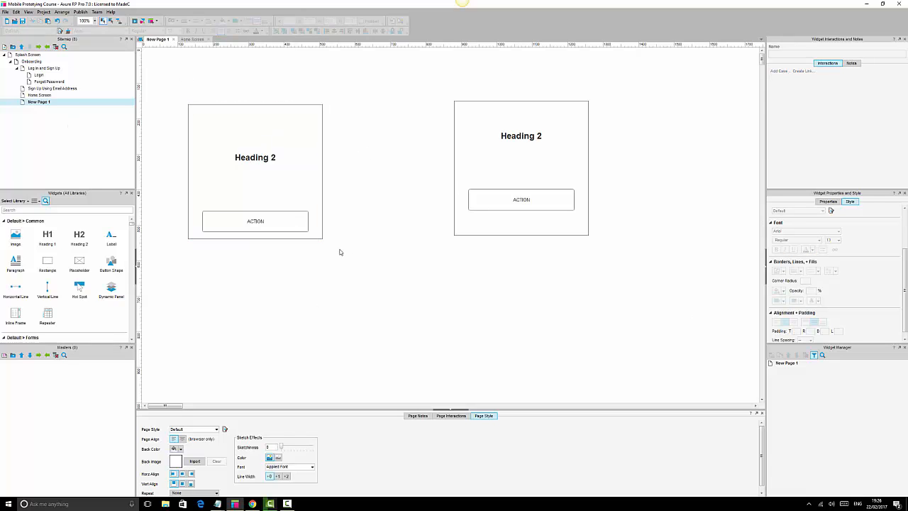
Group the original heading and button and try aligning them to the rectangle's middle, then undo the alignment.
click(260, 159)
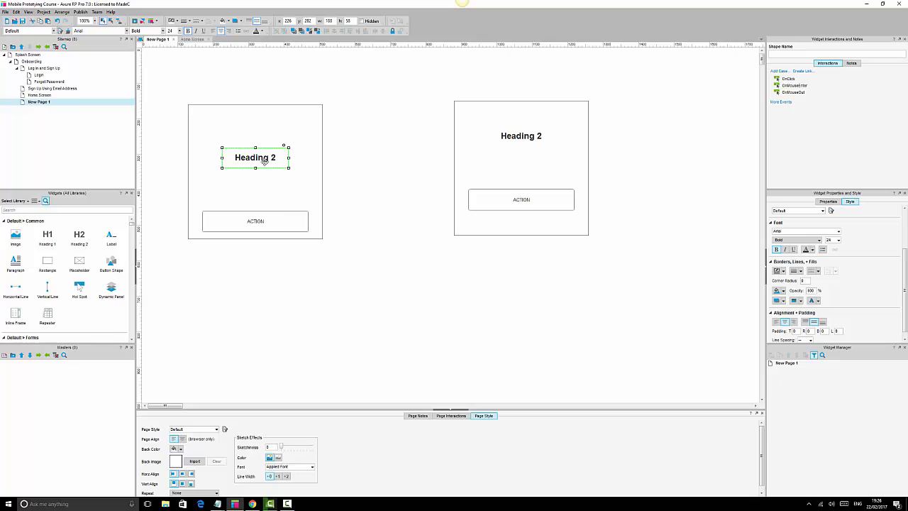
ctrl+click(278, 215)
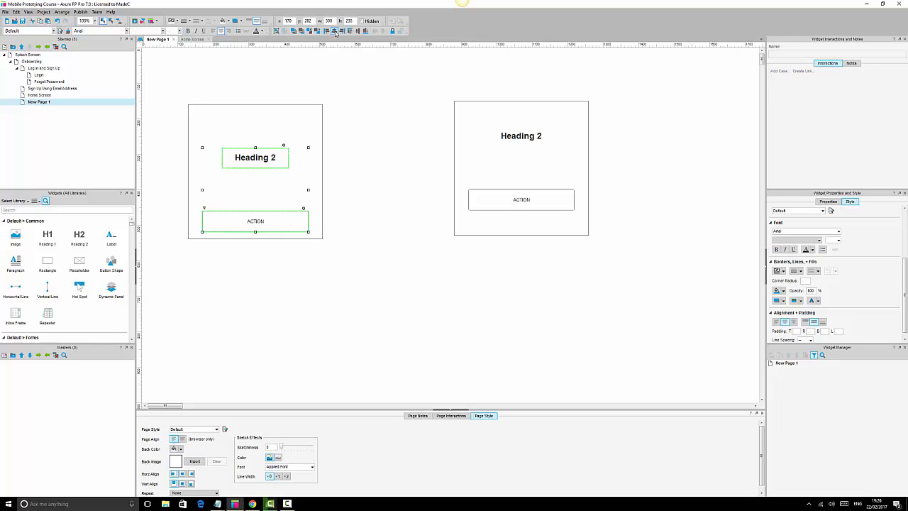
click(275, 31)
click(294, 117)
click(359, 31)
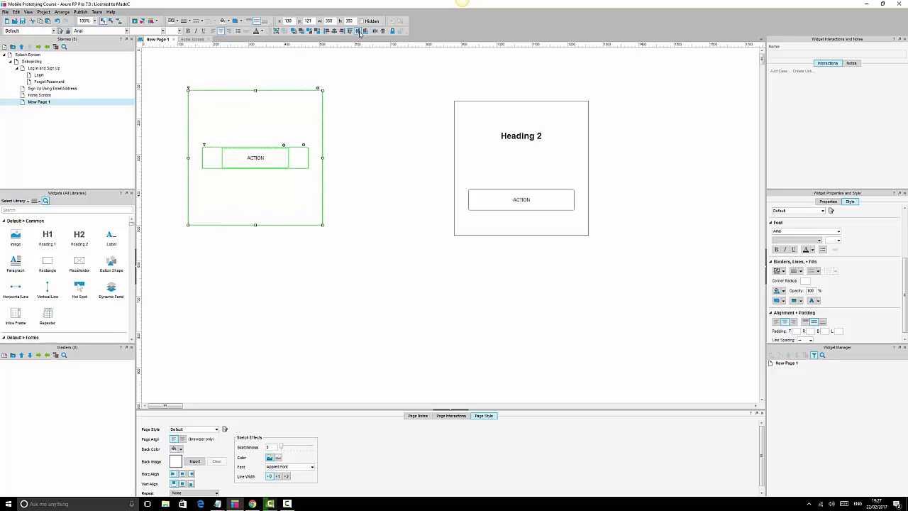
key(ctrl+z)
click(362, 210)
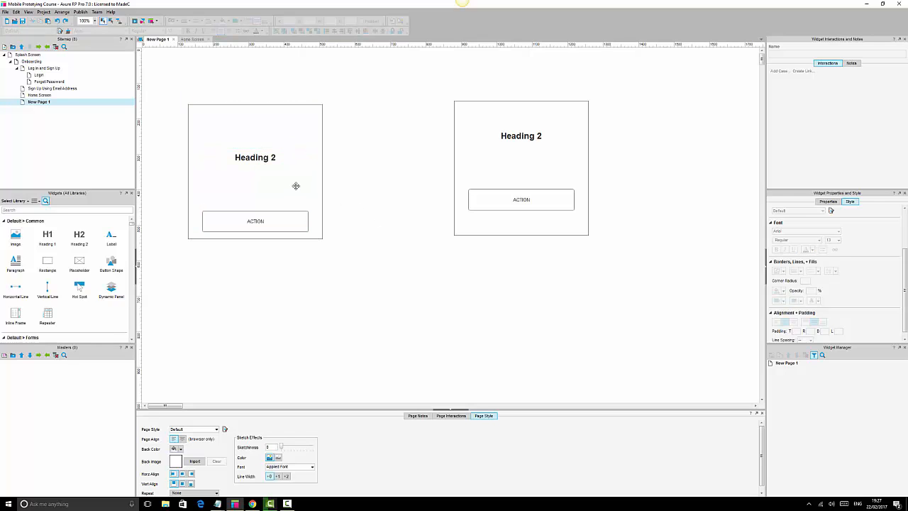
Group the original card's heading and button together.
click(268, 162)
click(272, 218)
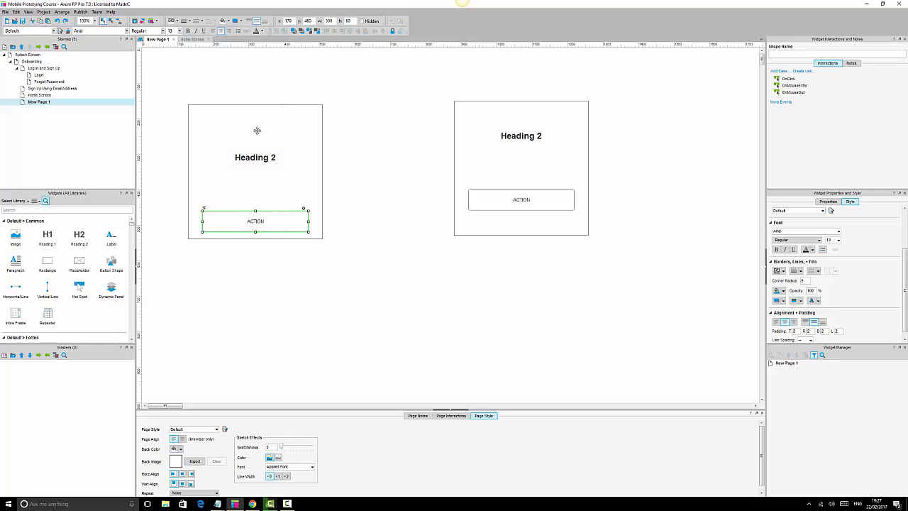
click(358, 171)
click(260, 161)
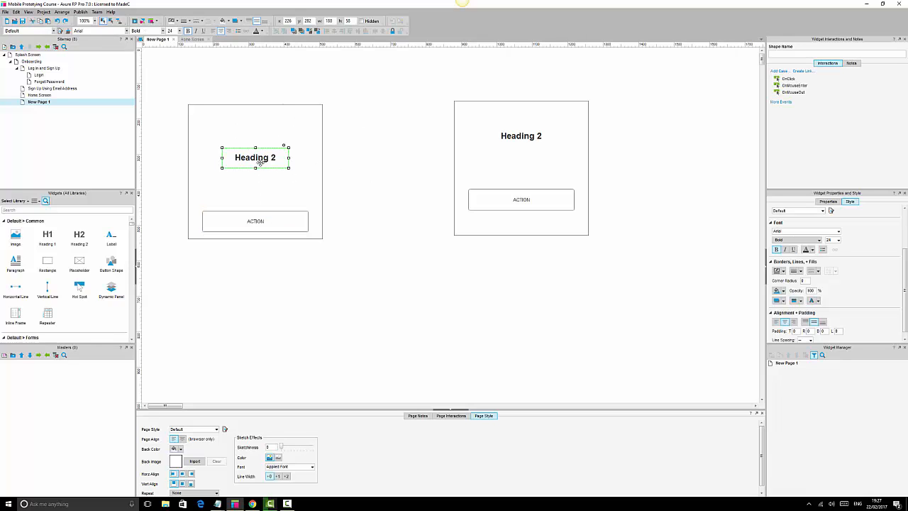
ctrl+click(280, 218)
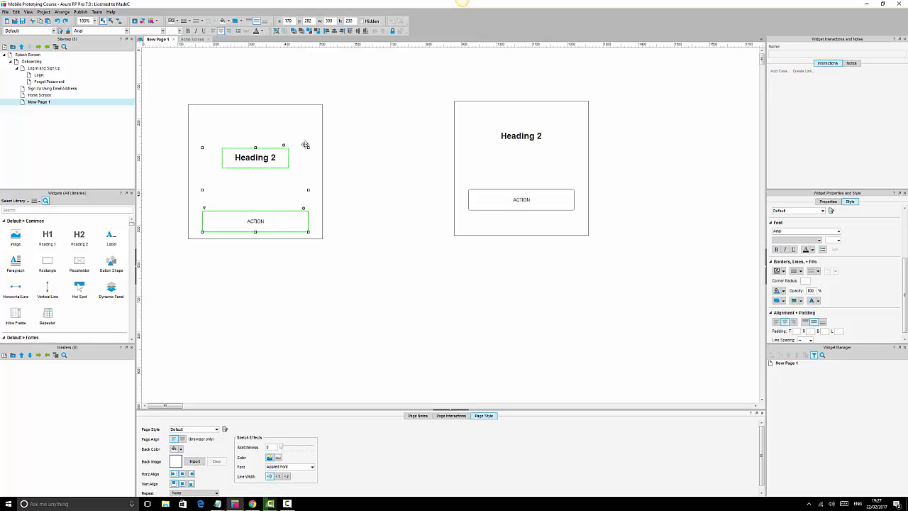
click(334, 33)
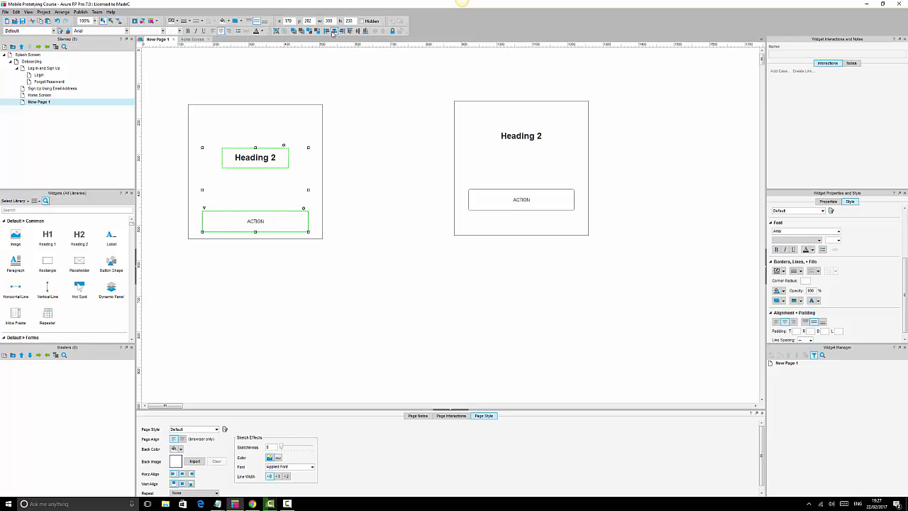
click(276, 31)
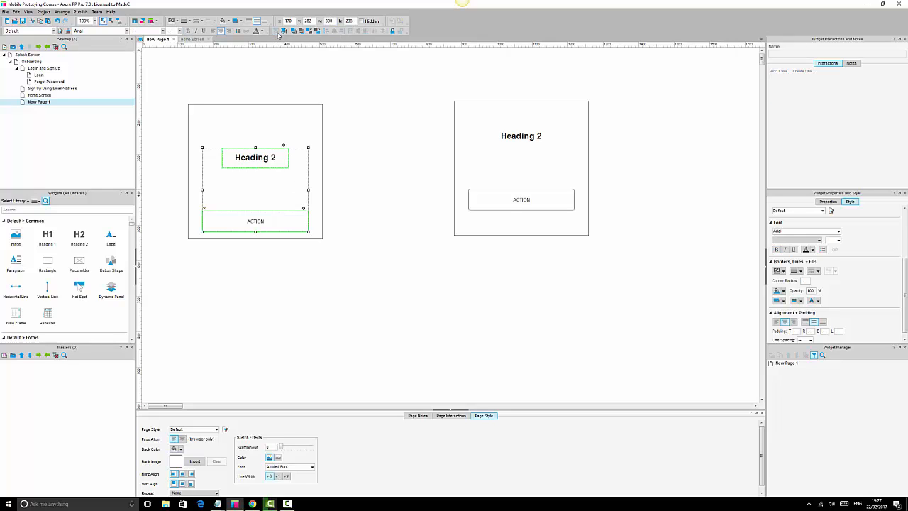
click(383, 139)
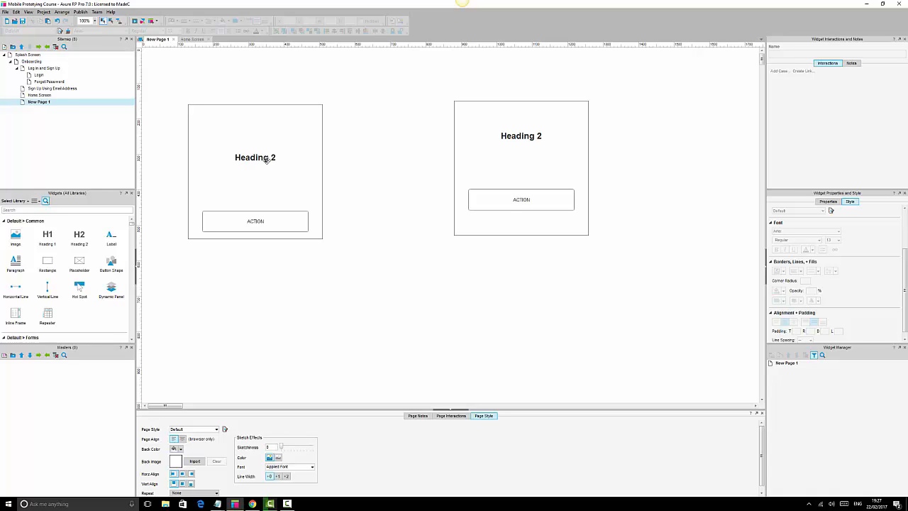
Try middle-aligning the rectangle with the heading-button group, then undo it.
click(266, 160)
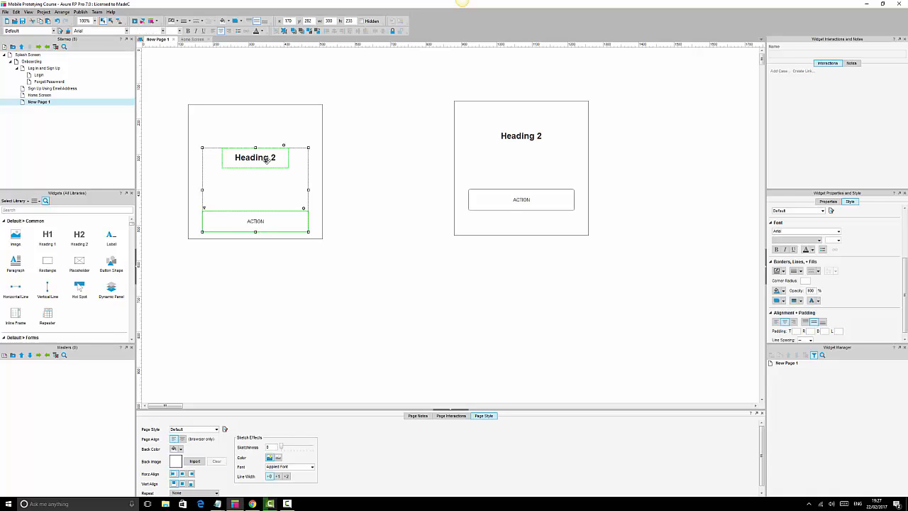
shift+click(281, 115)
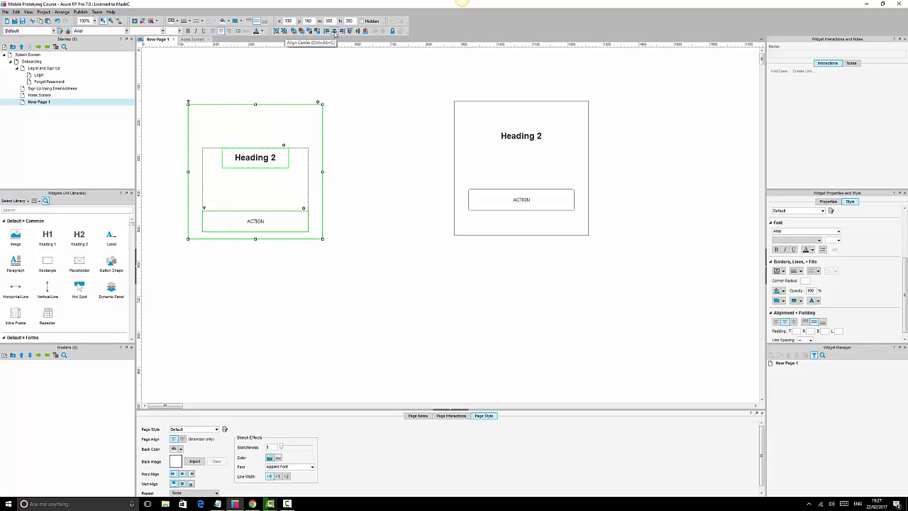
click(358, 31)
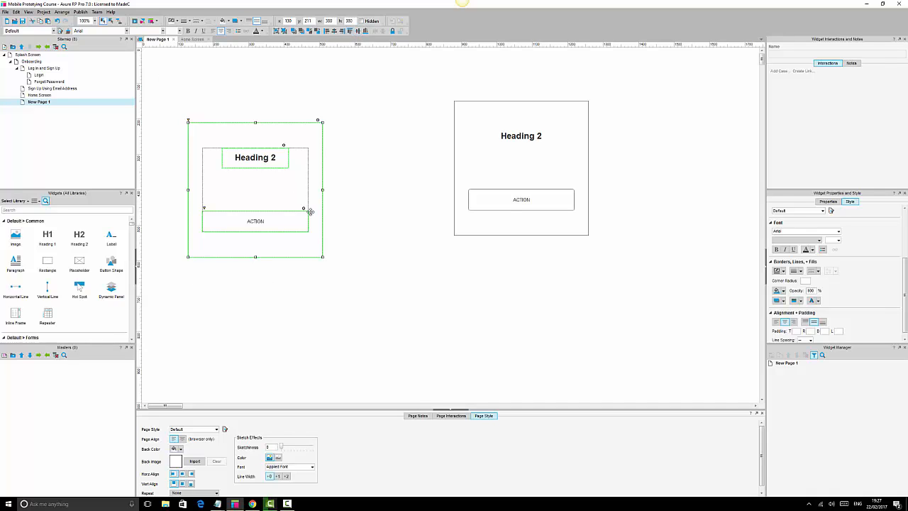
click(382, 152)
key(ctrl+z)
click(367, 154)
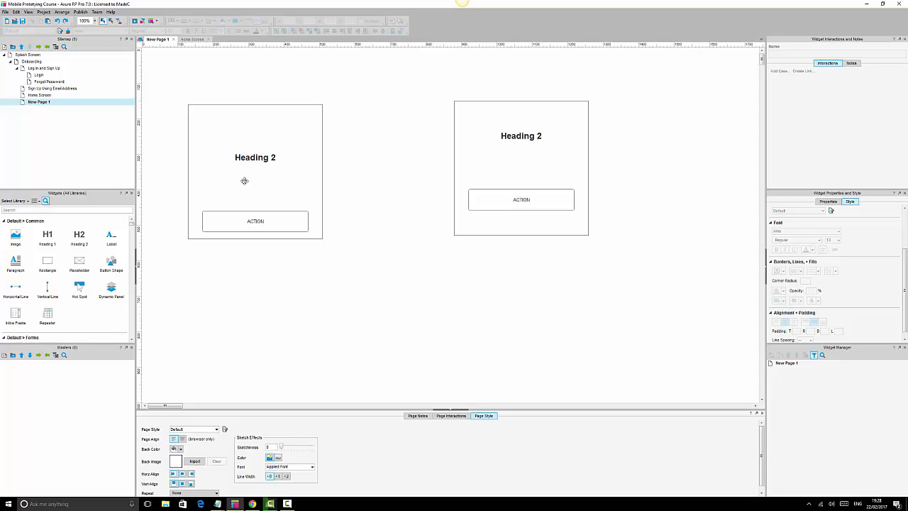
click(317, 114)
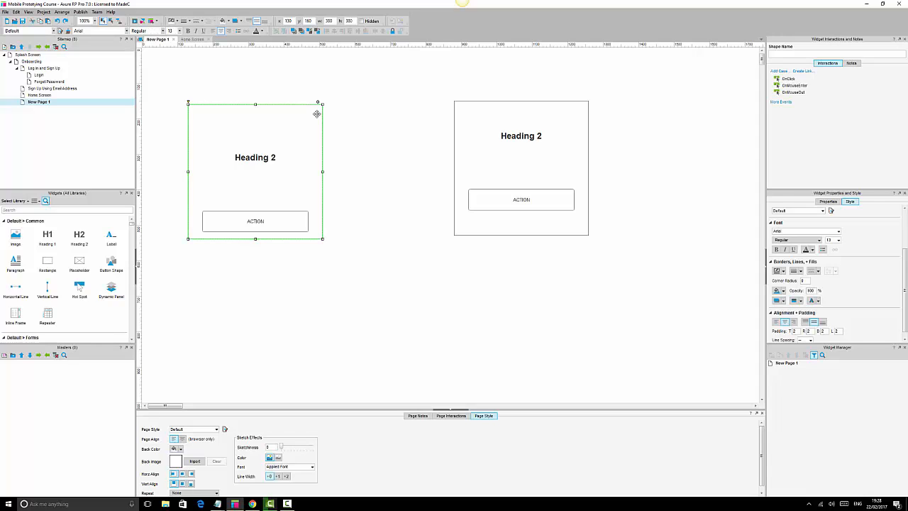
shift+click(254, 157)
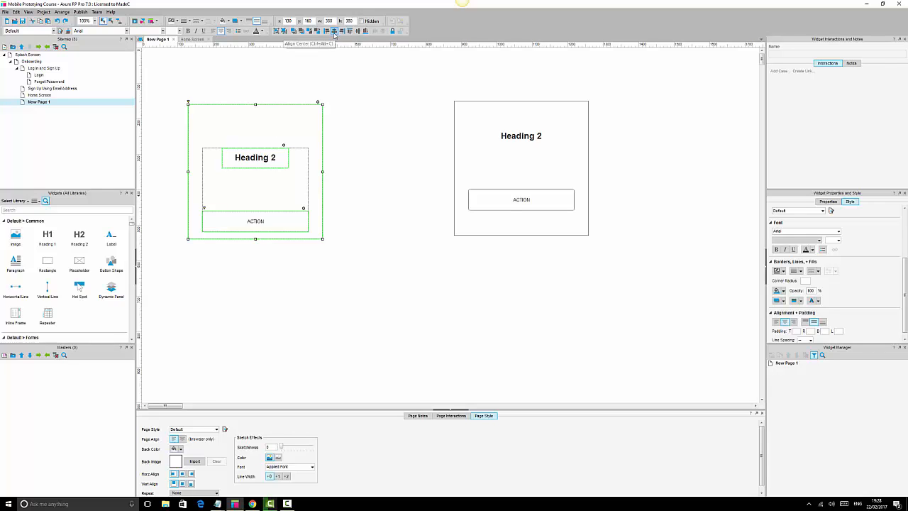
click(358, 32)
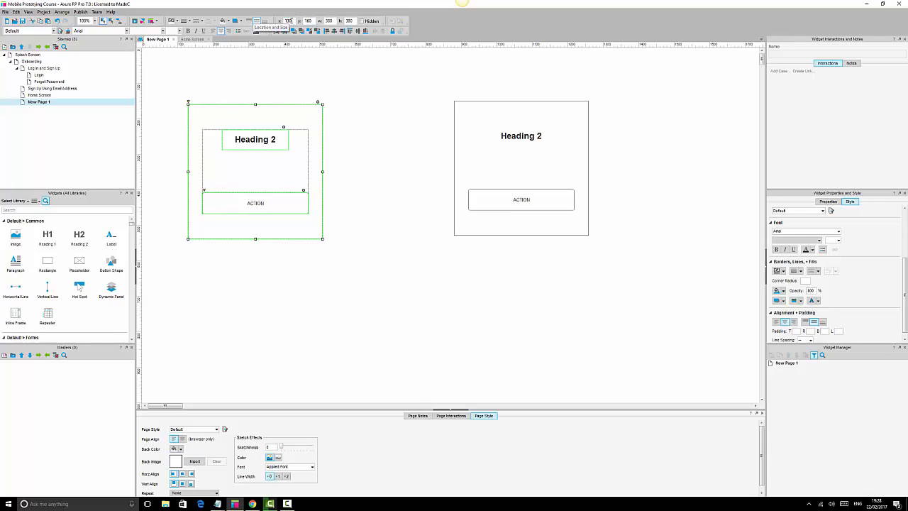
click(361, 136)
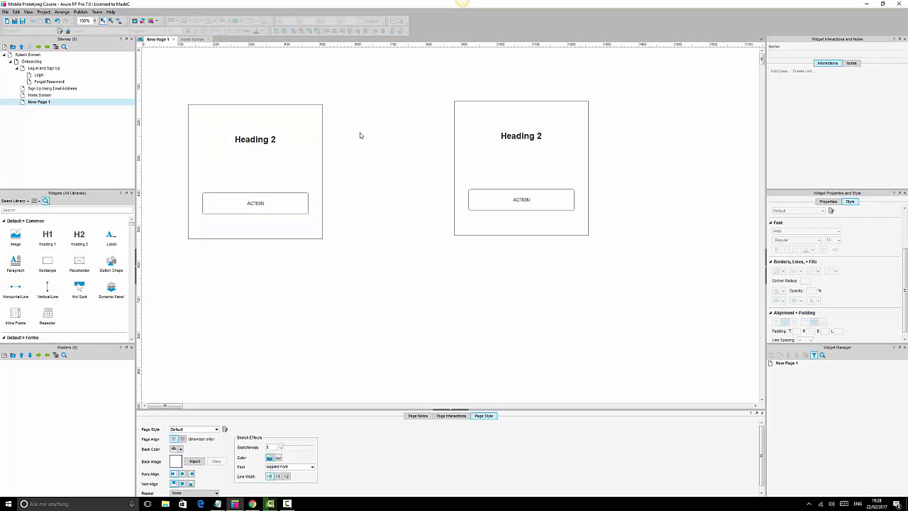
click(306, 115)
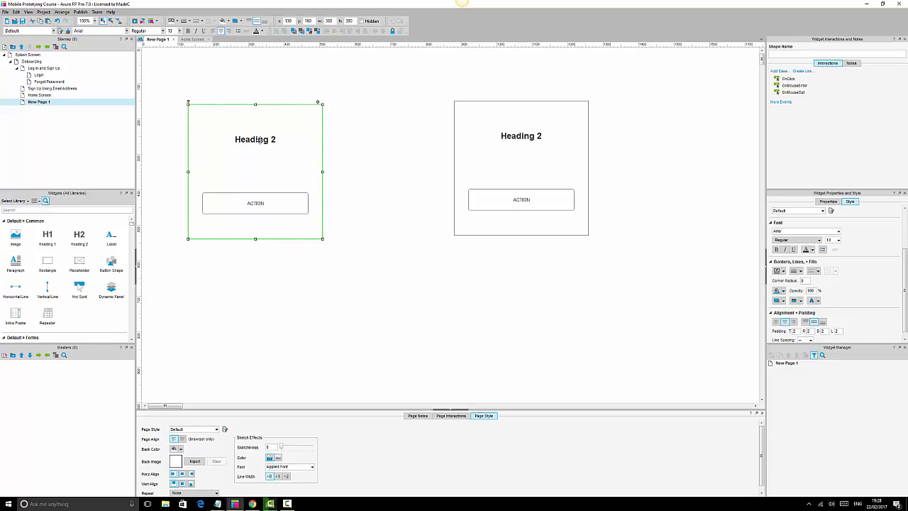
key(ctrl+z)
click(367, 157)
Middle-align the heading-button group vertically within the original card's rectangle.
click(304, 124)
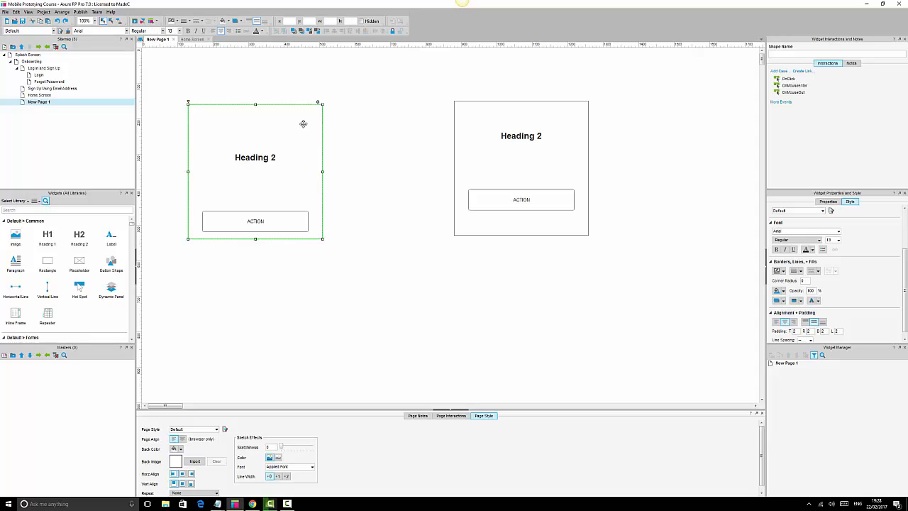
ctrl+click(265, 157)
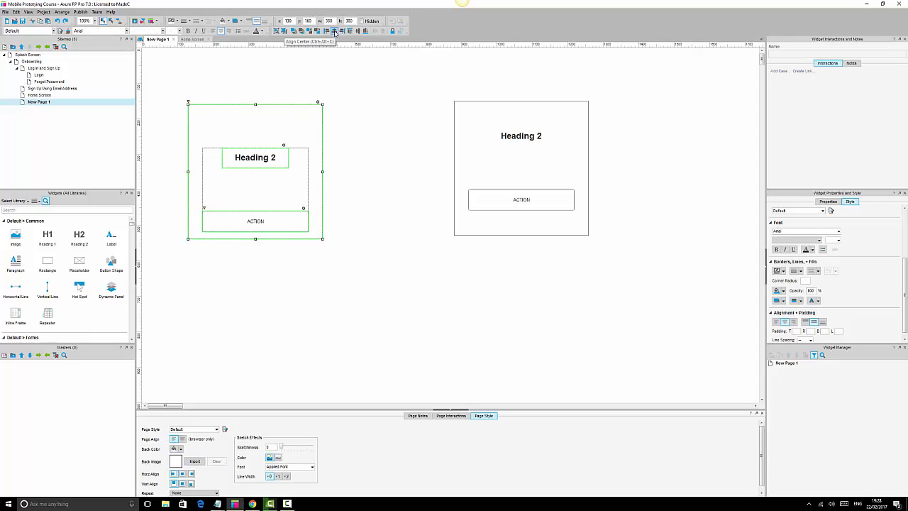
click(357, 31)
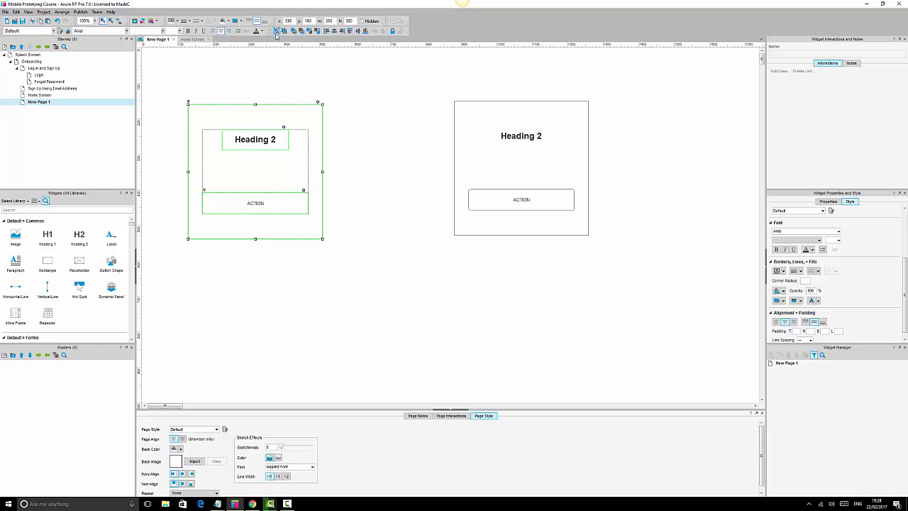
click(357, 110)
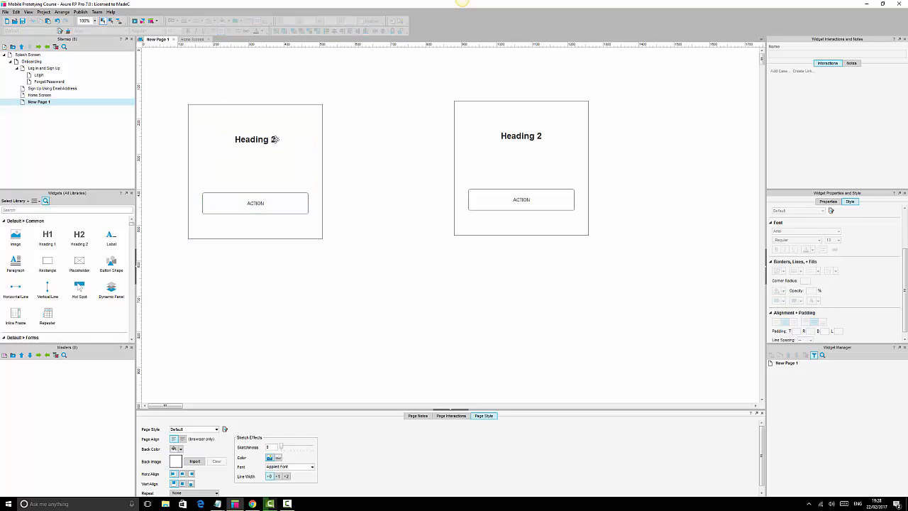
Move the original card on top of the duplicated card to compare their layouts.
click(275, 139)
drag(257, 147, 522, 143)
click(398, 121)
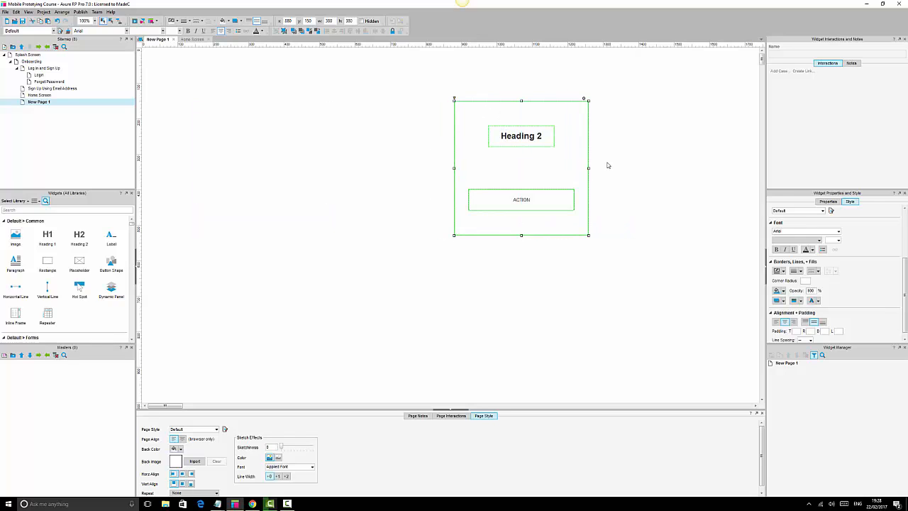
click(615, 164)
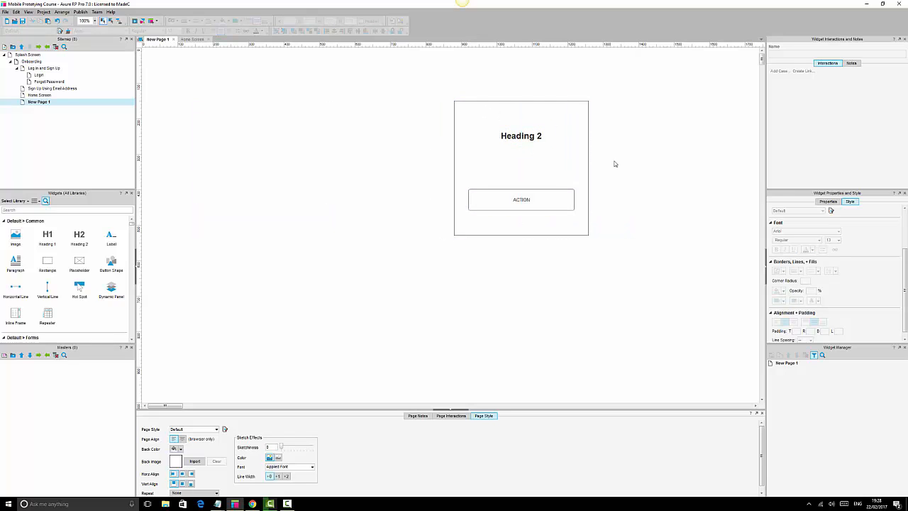
Examine the overlapping cards' headings, buttons and rectangles by selecting each in turn.
drag(472, 199, 361, 203)
key(ctrl+z)
click(643, 182)
click(497, 125)
click(650, 235)
click(527, 199)
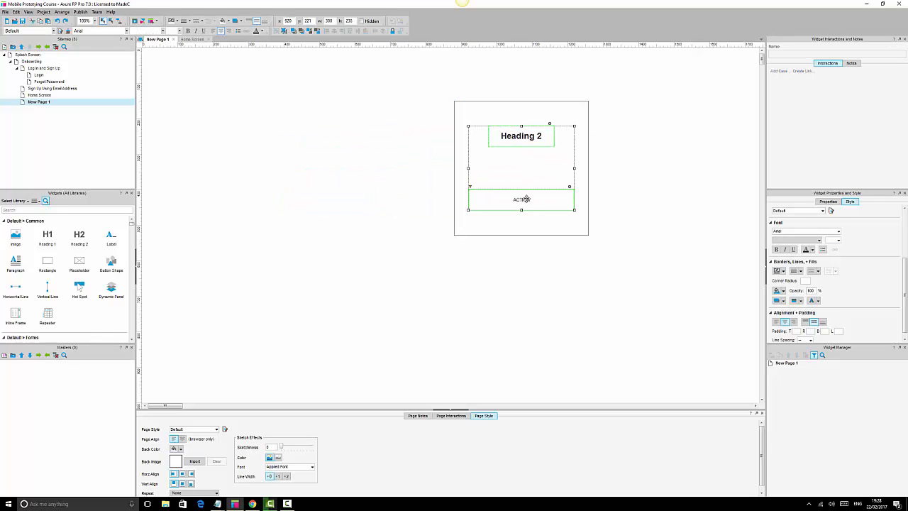
click(557, 112)
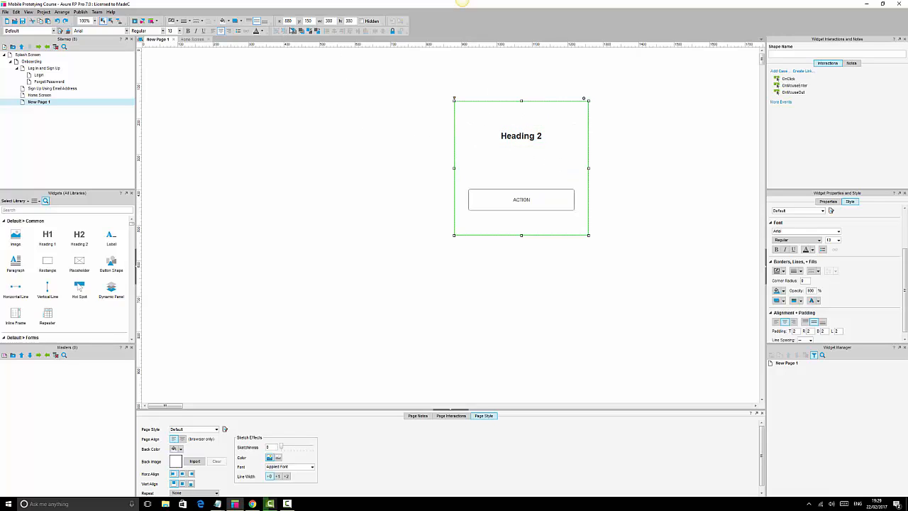
click(668, 131)
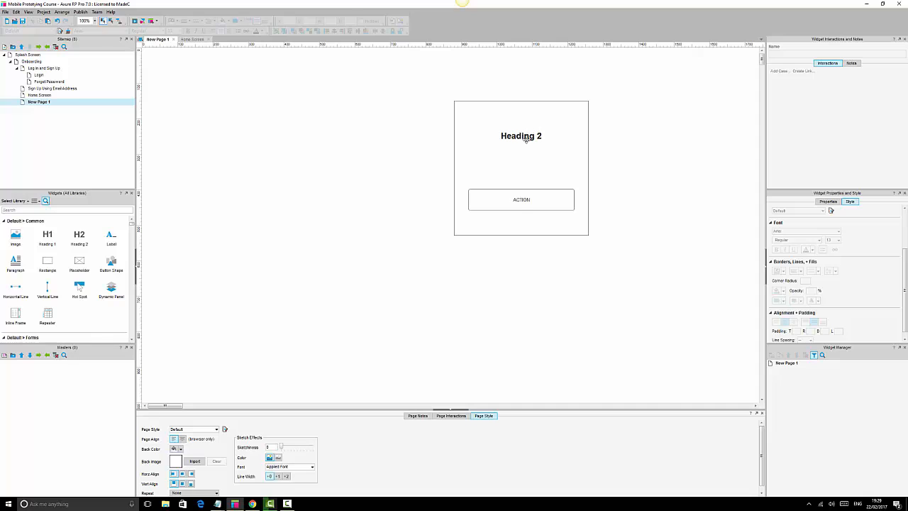
click(525, 140)
click(638, 146)
click(514, 131)
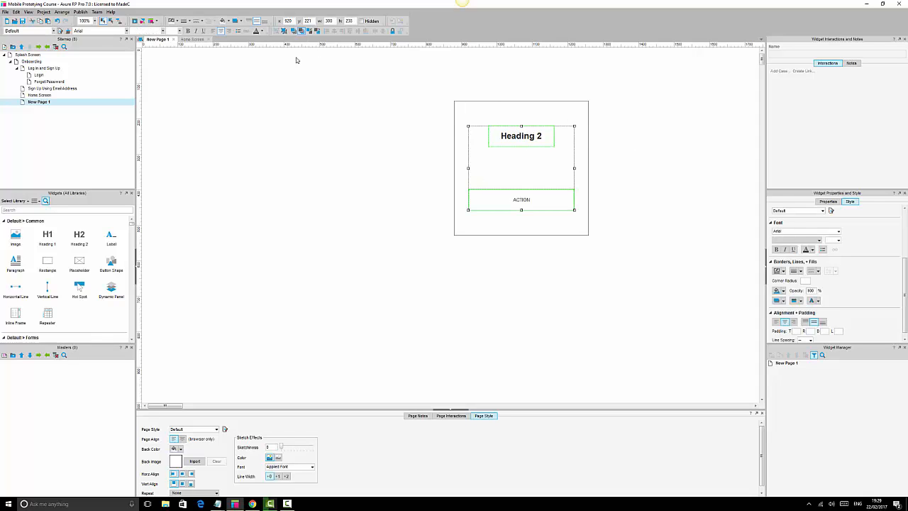
click(612, 139)
Move the original card back to the left of the duplicated card, restoring both cards' contents.
key(ctrl+a)
drag(526, 137, 290, 144)
click(528, 156)
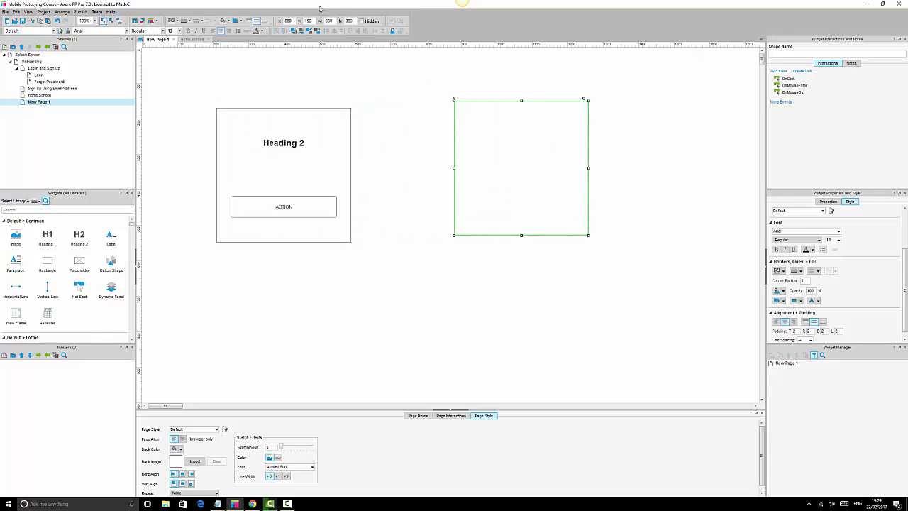
key(ctrl+v)
drag(422, 78, 622, 199)
click(410, 75)
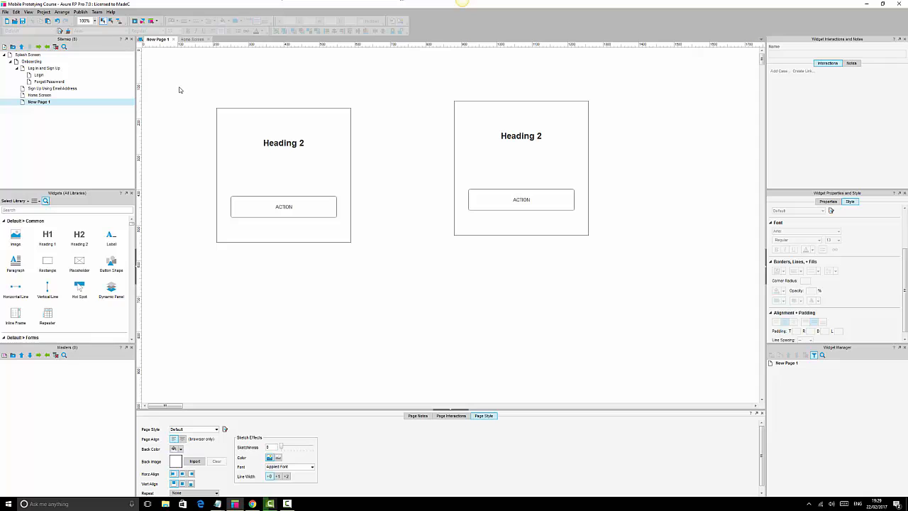
drag(179, 87, 641, 265)
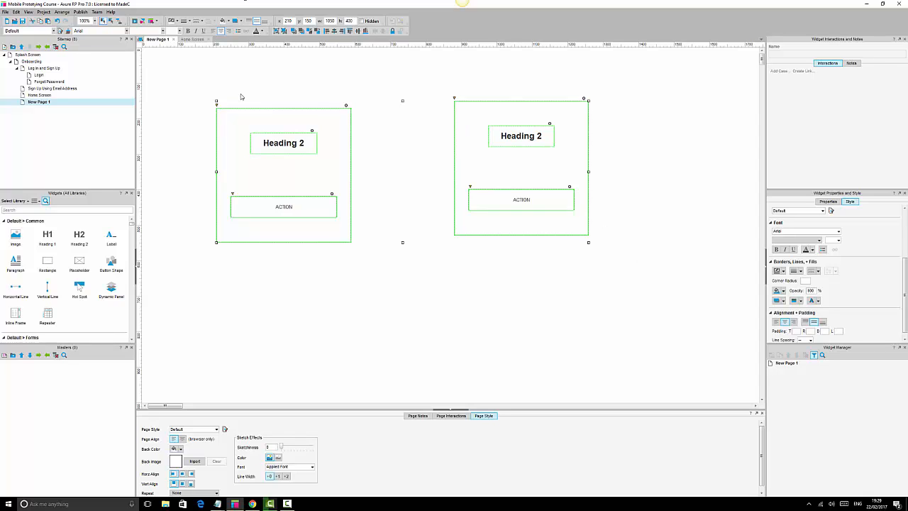
click(241, 95)
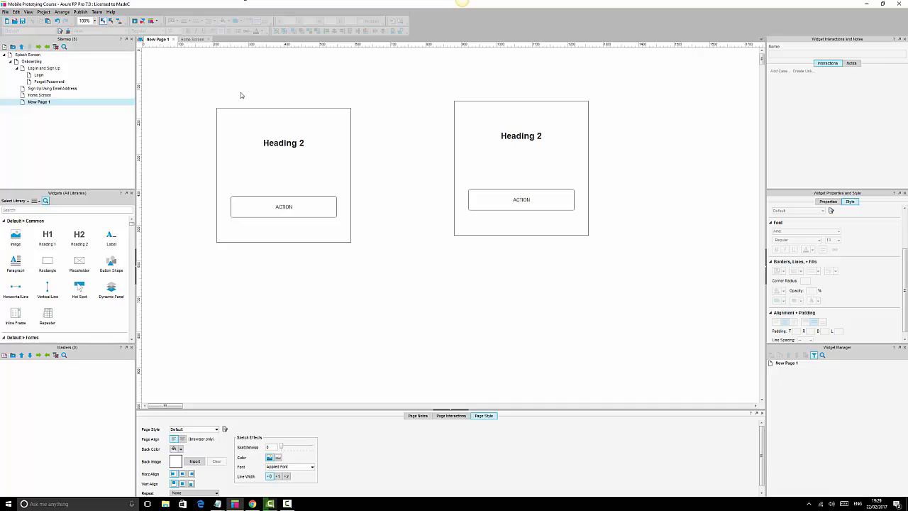